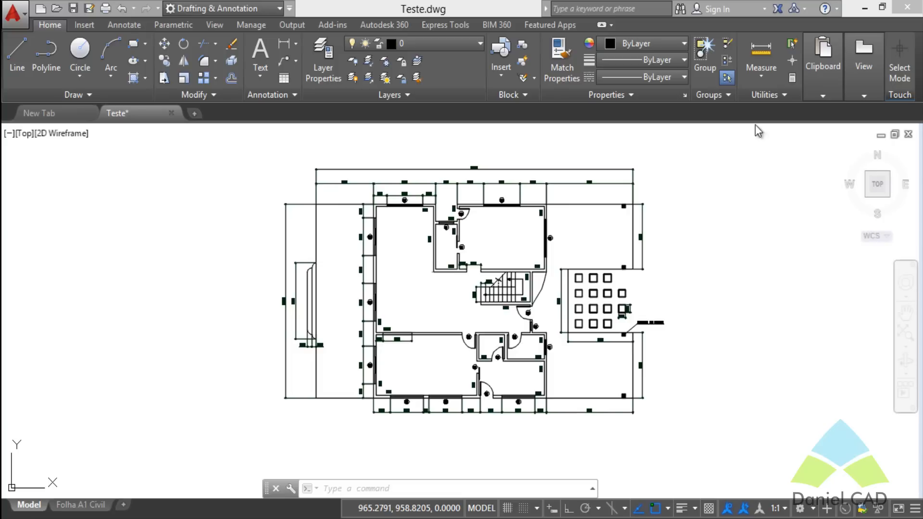
# Examine the upper-right room of the floor plan and the available multiline and single-line text commands
pyautogui.scroll(2, 454, 288)
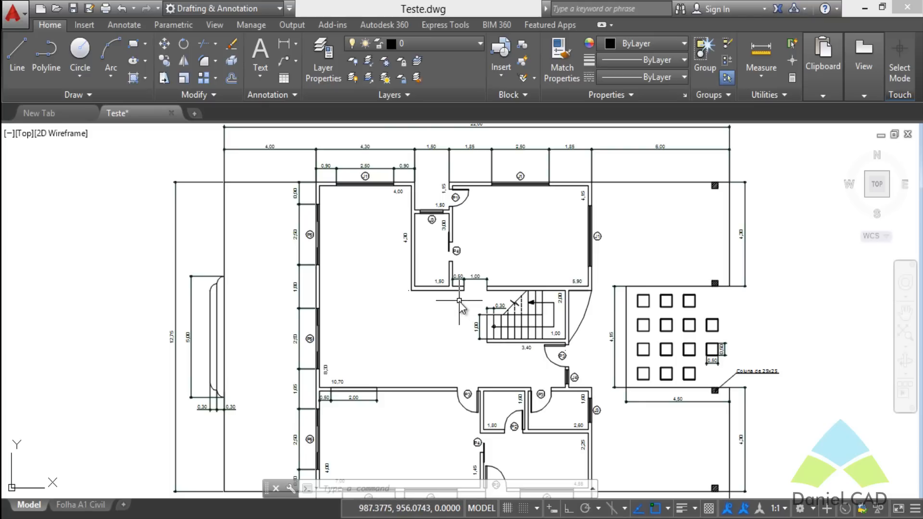
pyautogui.moveTo(542, 299); pyautogui.dragTo(519, 250, button='middle')
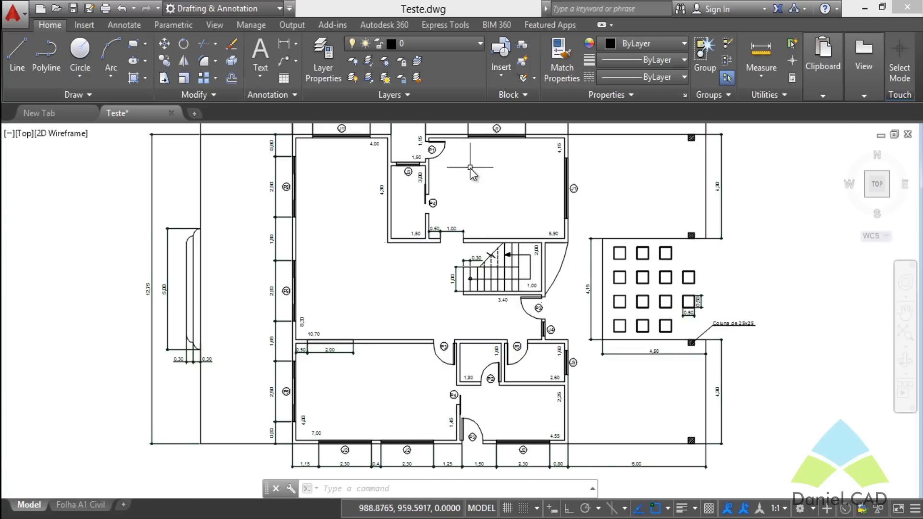
pyautogui.scroll(3, 476, 192)
pyautogui.moveTo(423, 289); pyautogui.dragTo(402, 328, button='middle')
pyautogui.moveTo(469, 315); pyautogui.dragTo(463, 286, button='middle')
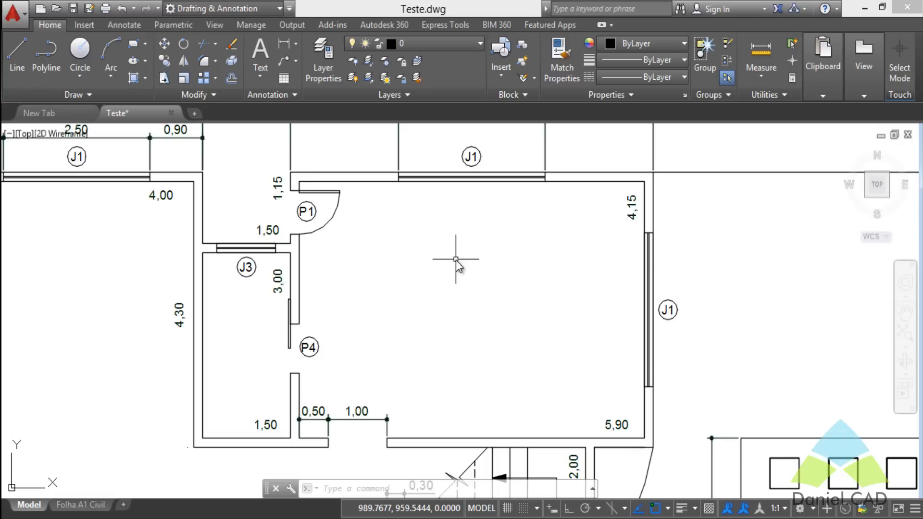
pyautogui.click(126, 25)
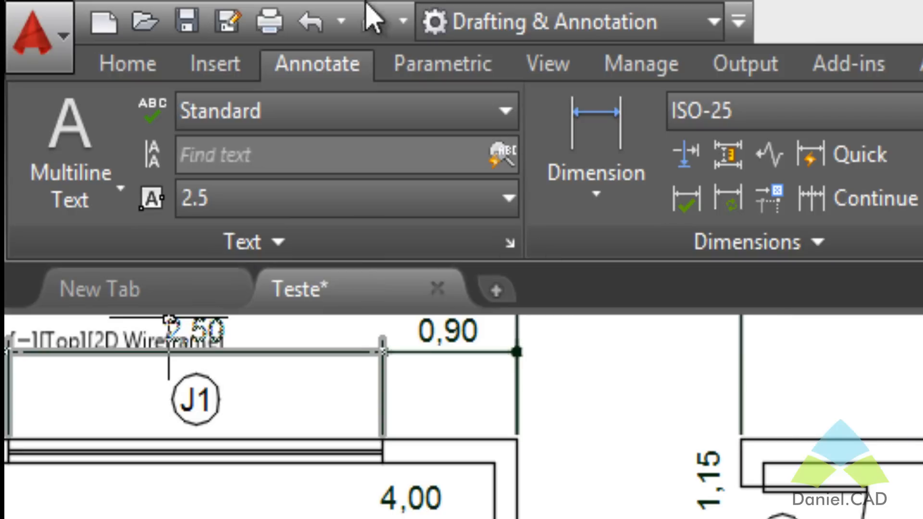
pyautogui.click(120, 190)
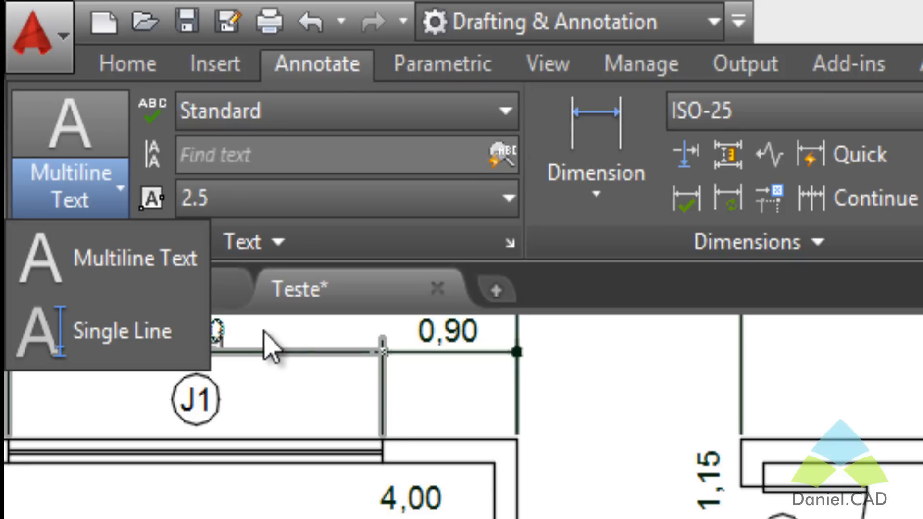
pyautogui.click(151, 68)
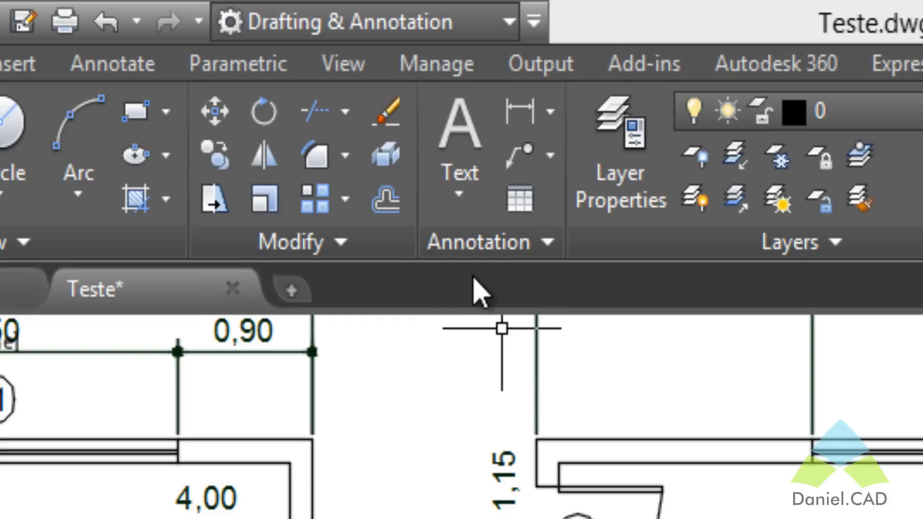
pyautogui.click(455, 211)
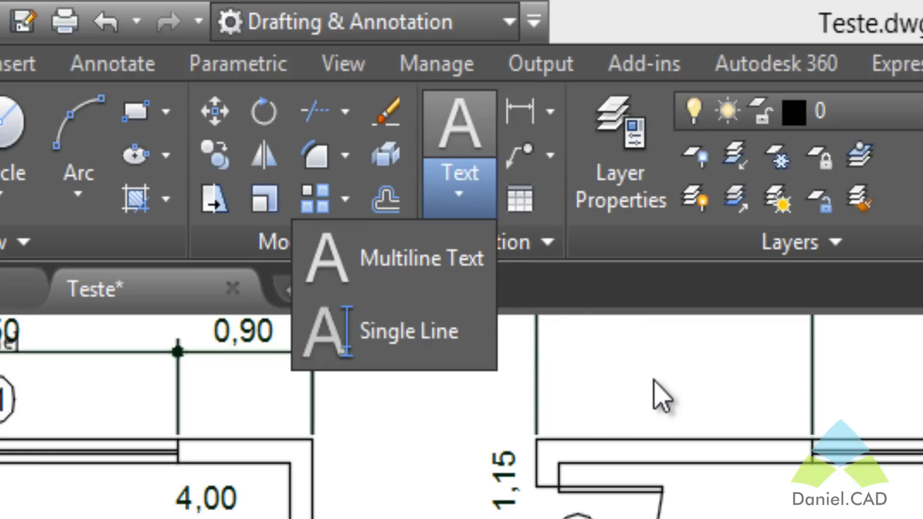
pyautogui.click(481, 209)
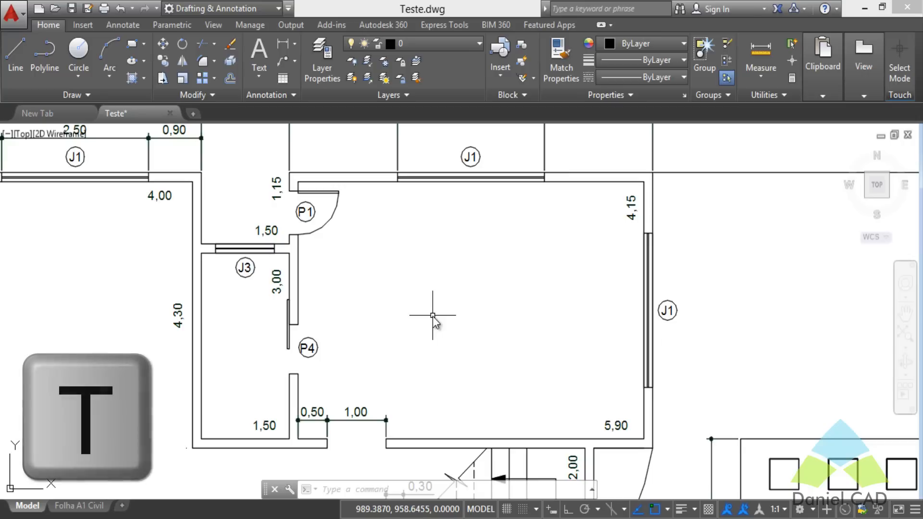
# Create a multiline text box in the middle of the upper-right room and enter "Quarto" in it
pyautogui.write('t')
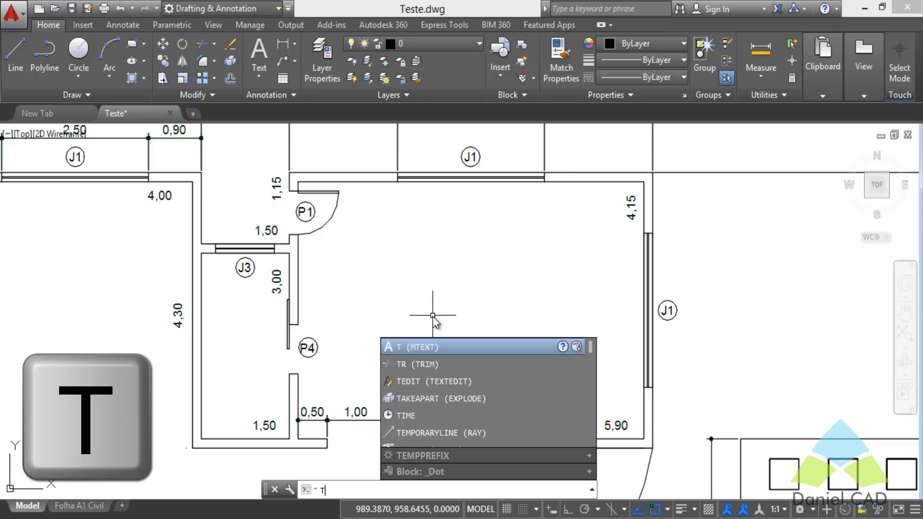
pyautogui.press('Return')
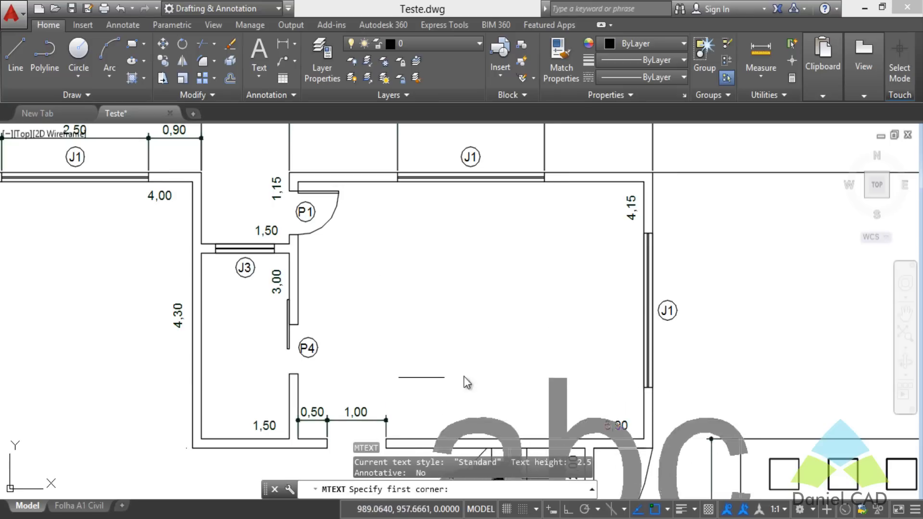
pyautogui.click(376, 277)
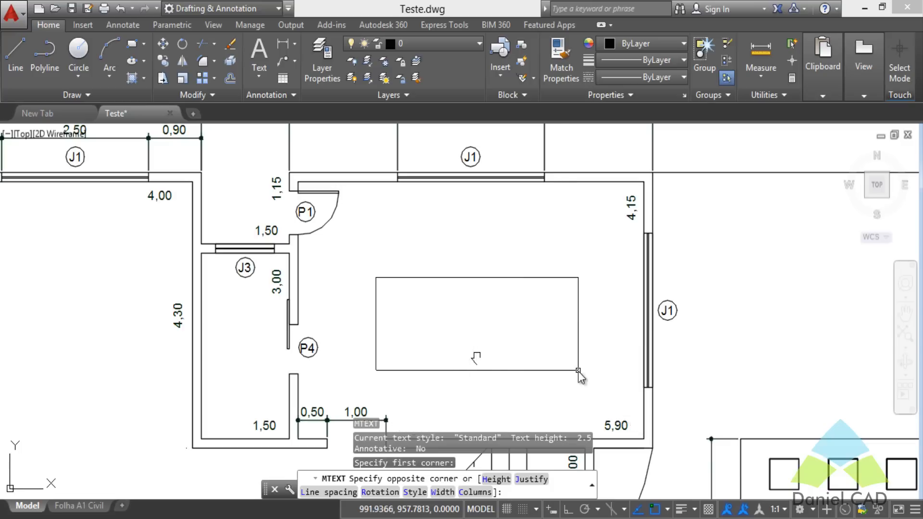
pyautogui.click(586, 371)
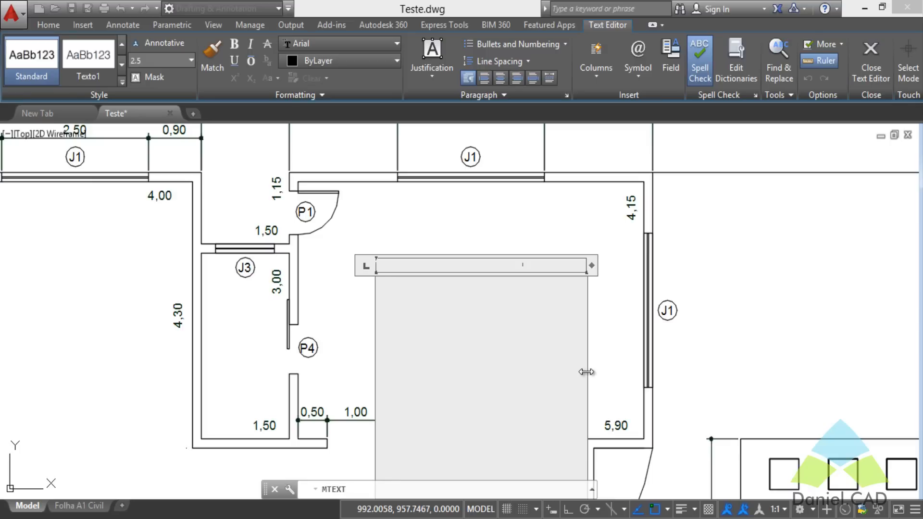
pyautogui.scroll(-2, 672, 355)
pyautogui.moveTo(673, 353); pyautogui.dragTo(610, 321, button='middle')
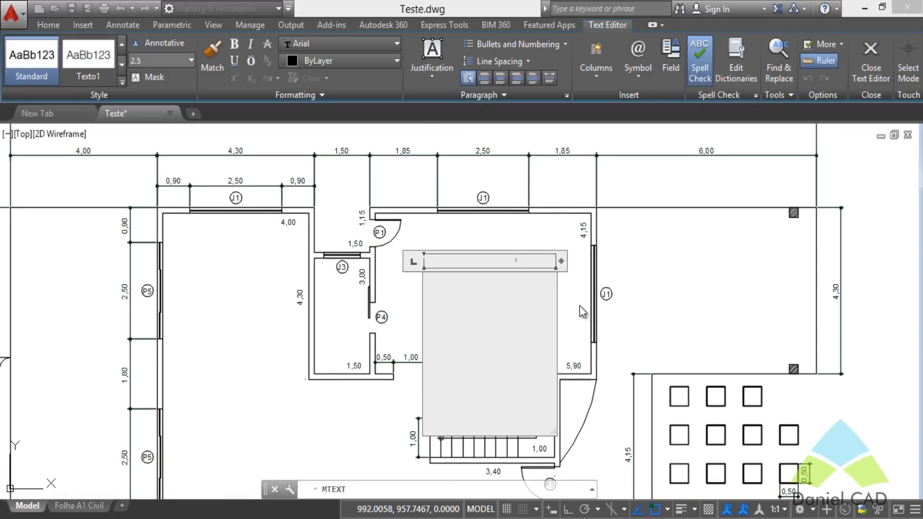
pyautogui.write('Quarto')
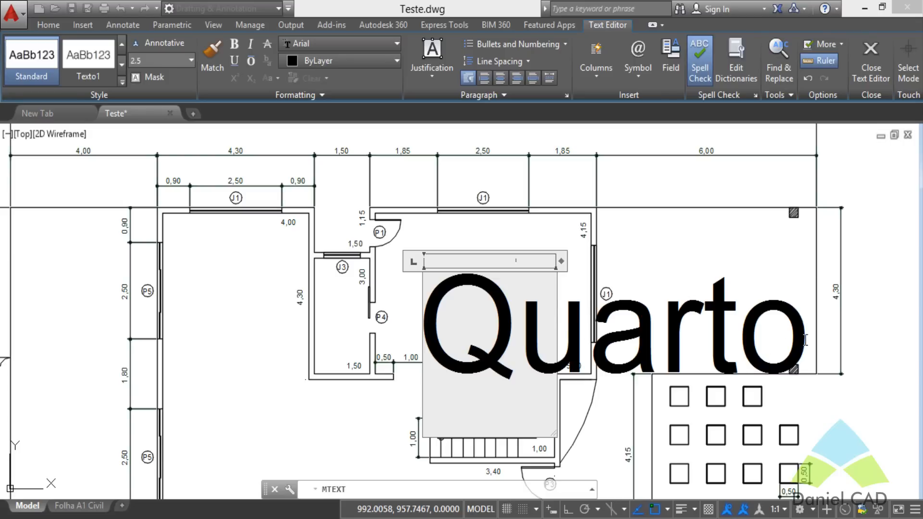
# Select the whole word "Quarto" and set its text height to 0.5
pyautogui.moveTo(778, 339); pyautogui.dragTo(453, 339)
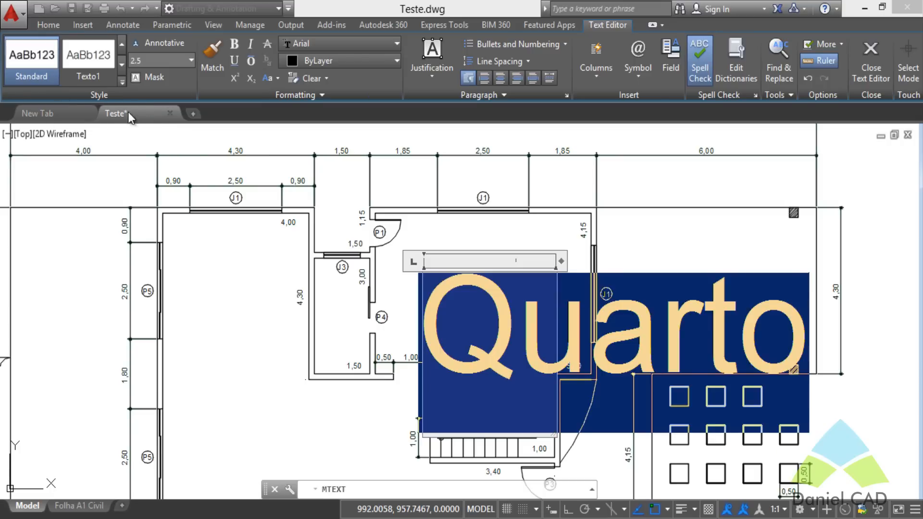
pyautogui.click(153, 65)
pyautogui.write('0.5')
pyautogui.press('Return')
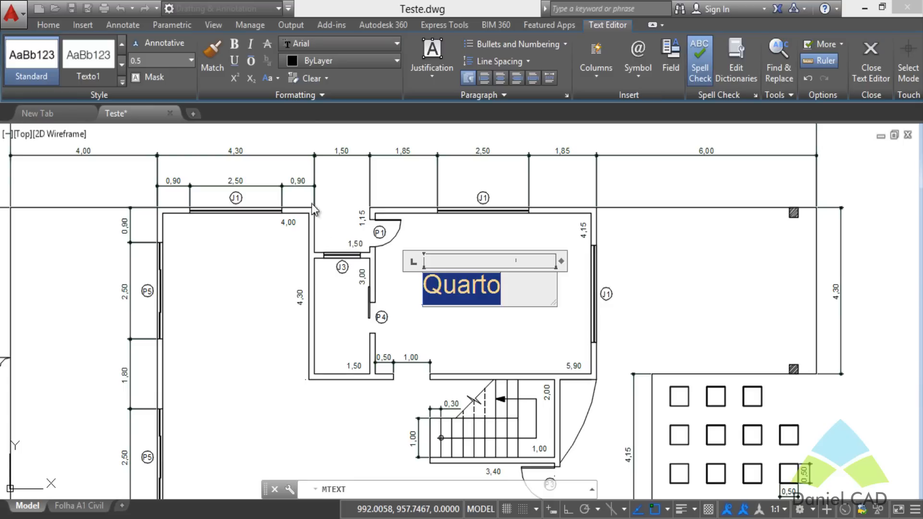
# Try smaller text heights of 0.3 and 0.1 on the selected word "Quarto"
pyautogui.scroll(2, 524, 307)
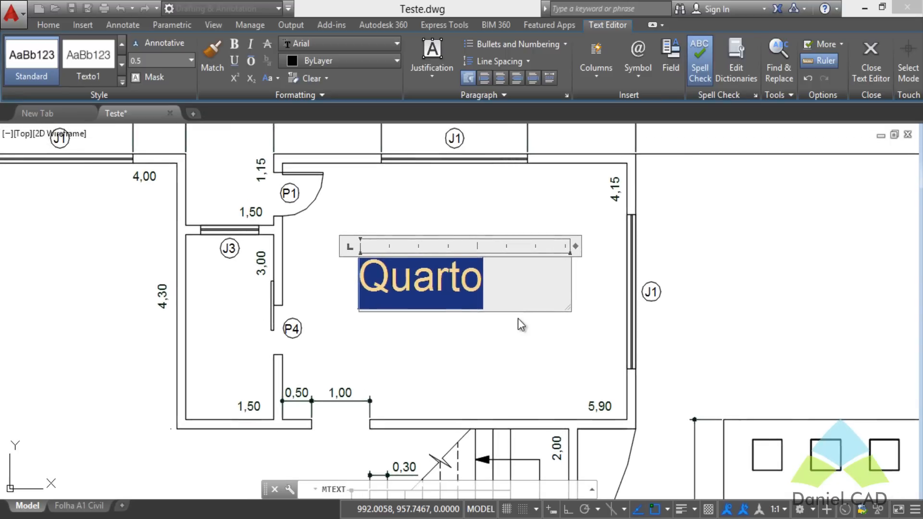
pyautogui.scroll(2, 518, 318)
pyautogui.scroll(-2, 521, 338)
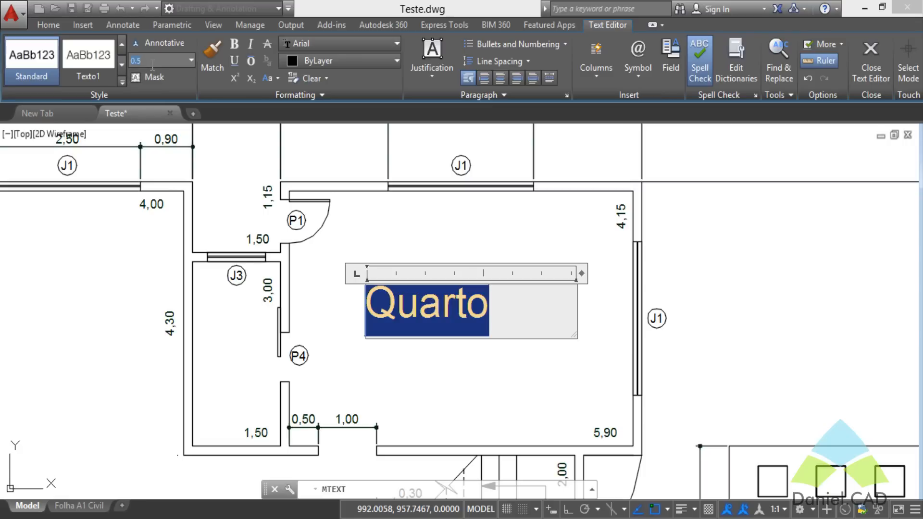
pyautogui.press('BackSpace')
pyautogui.write('3')
pyautogui.press('Return')
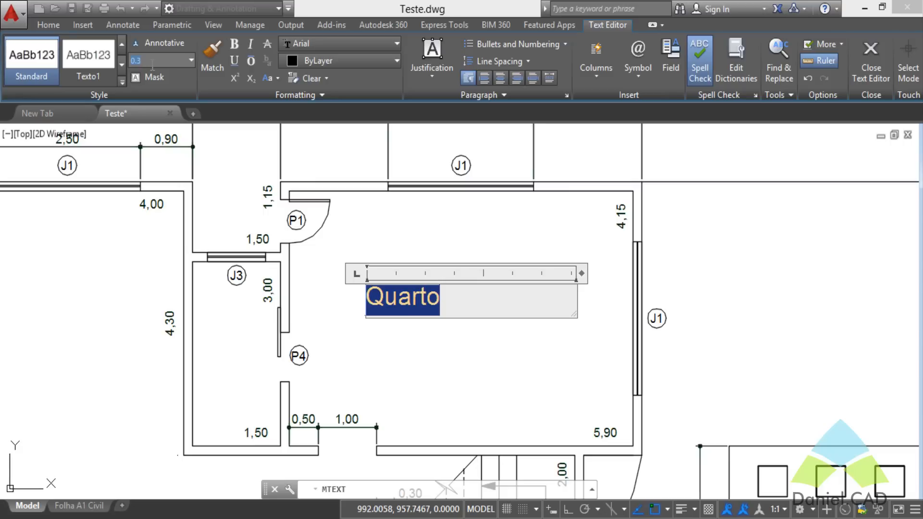
pyautogui.press('BackSpace')
pyautogui.write('1')
pyautogui.press('Return')
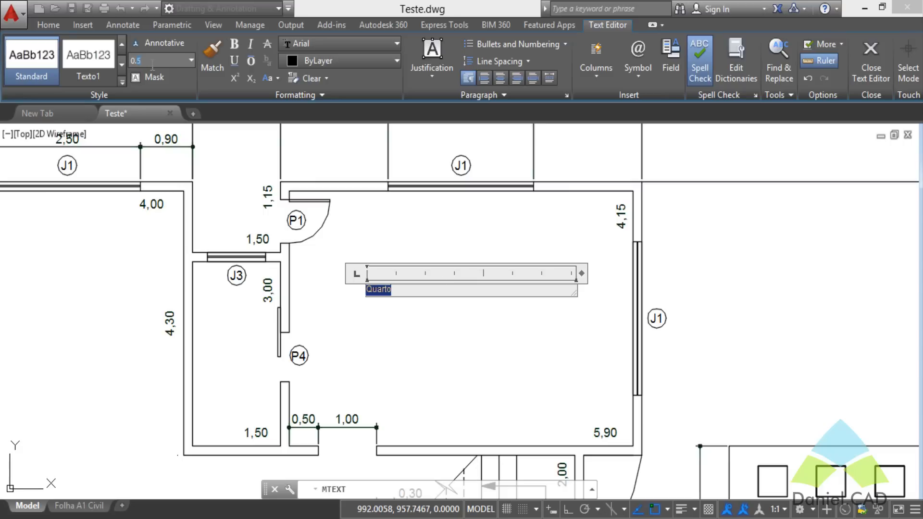
# Set the text height of the selected word "Quarto" to 0.2
pyautogui.press('BackSpace')
pyautogui.write('2')
pyautogui.press('Return')
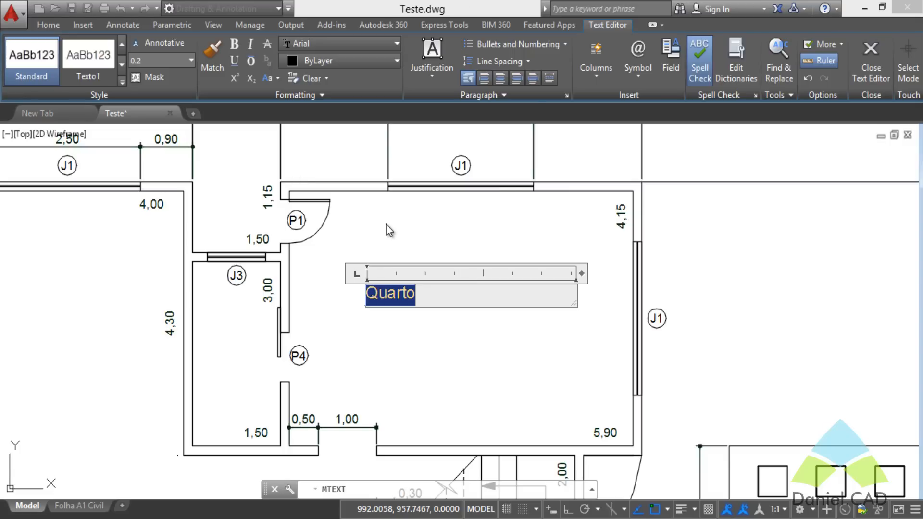
# Try bold and italic on the selected word "Quarto", turning each off again, and look through the letter-case and font options
pyautogui.click(234, 45)
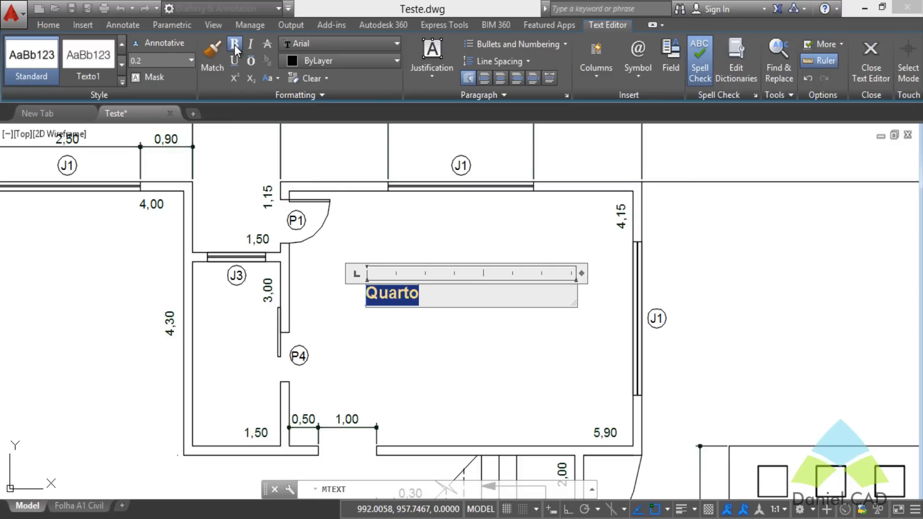
pyautogui.click(234, 44)
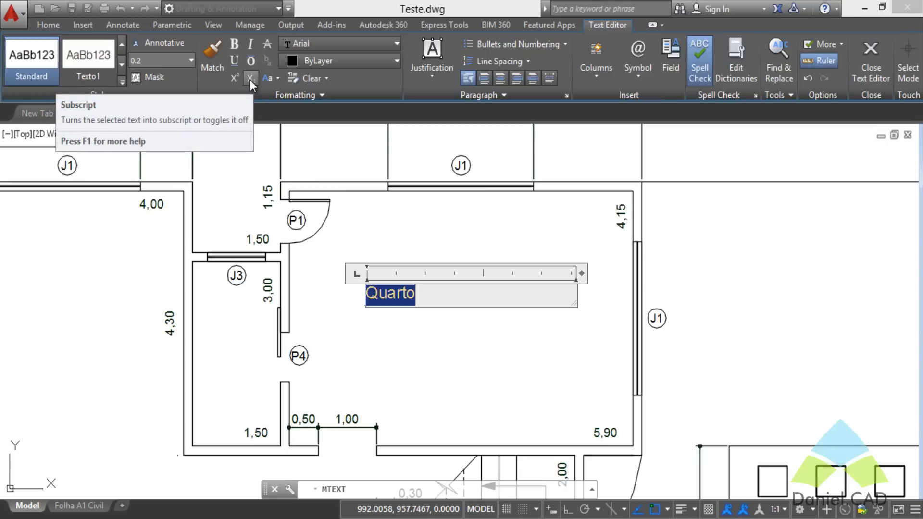
pyautogui.click(276, 78)
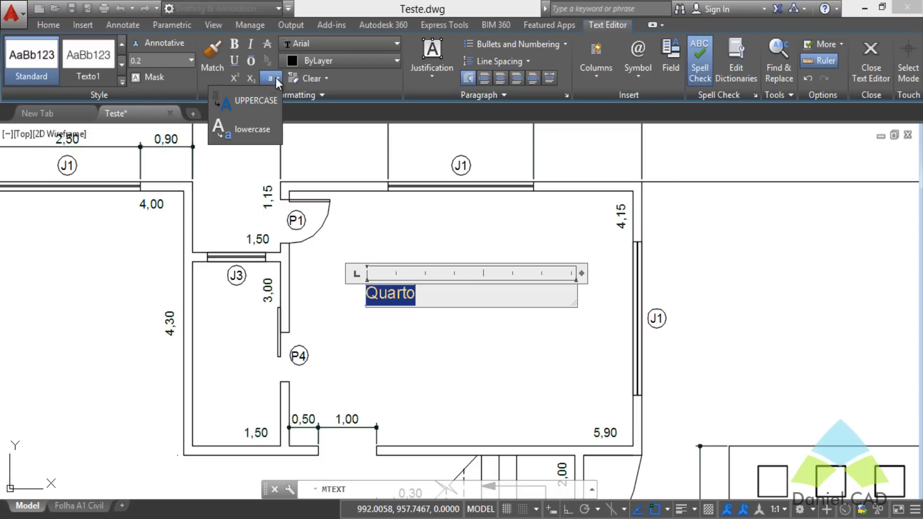
pyautogui.click(276, 78)
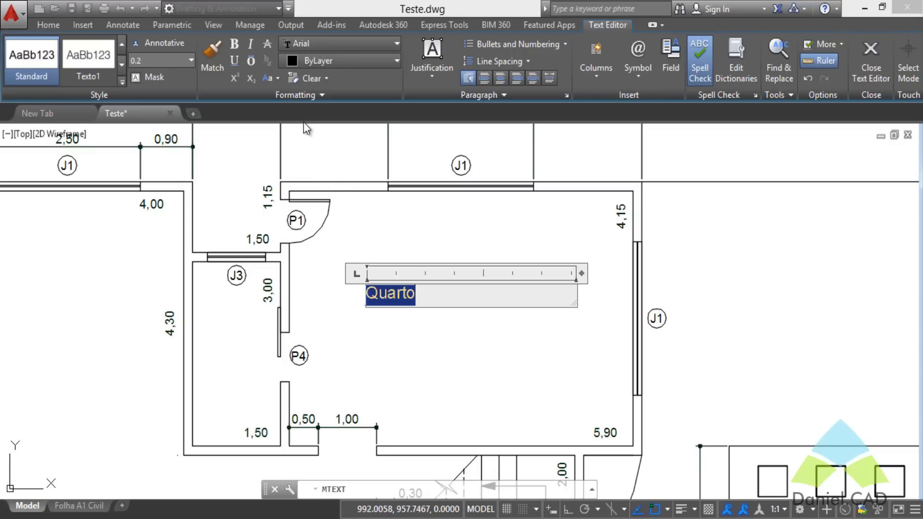
pyautogui.click(357, 45)
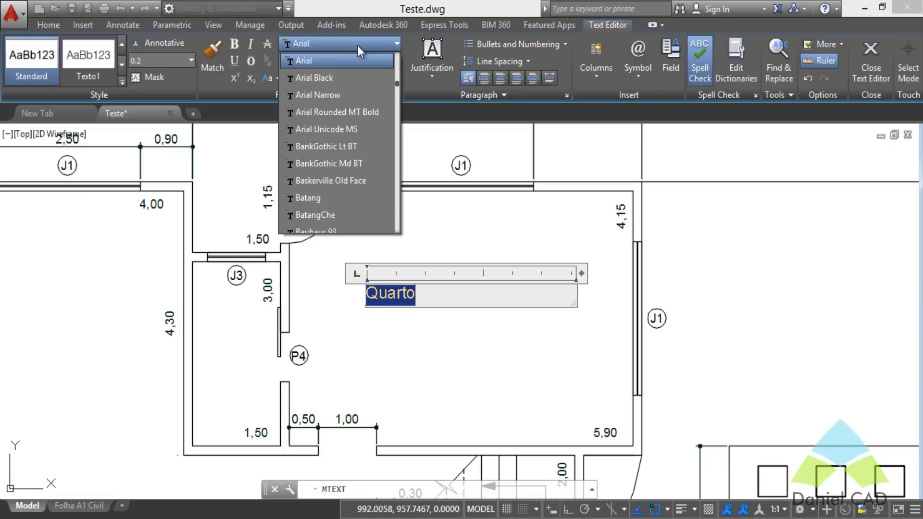
pyautogui.click(358, 45)
pyautogui.click(254, 47)
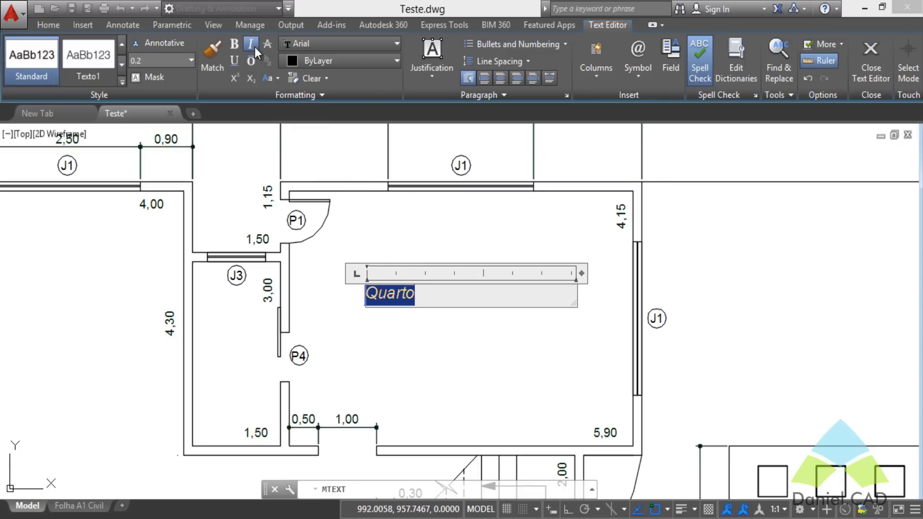
pyautogui.click(255, 47)
# Change the font of the word "Quarto" to Bradley Hand ITC and make it bold
pyautogui.click(348, 46)
pyautogui.scroll(-6, 339, 113)
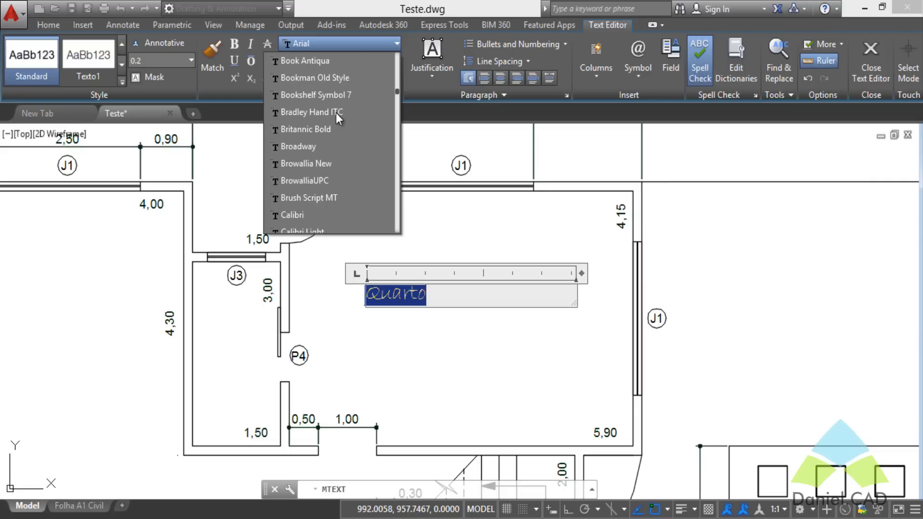
pyautogui.click(335, 113)
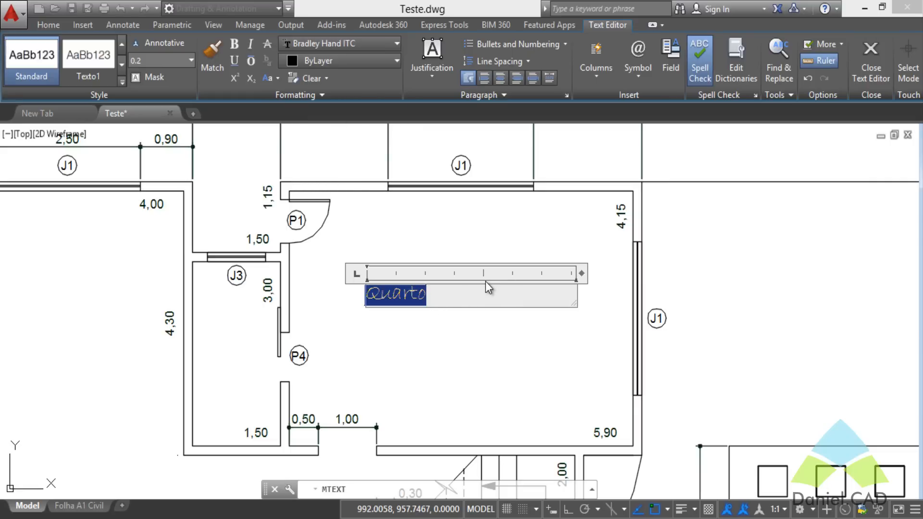
pyautogui.click(234, 43)
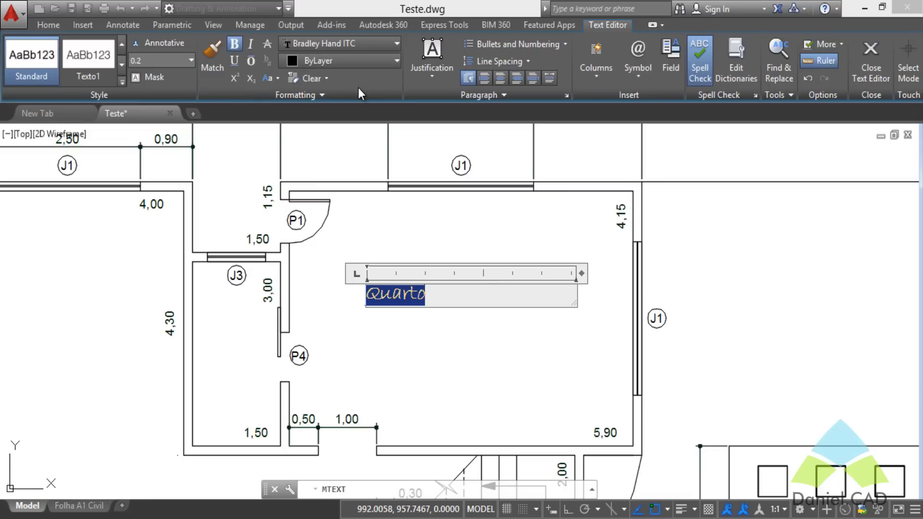
# Color the word "Quarto" dark purple (100,33,101) and reselect the word
pyautogui.click(372, 63)
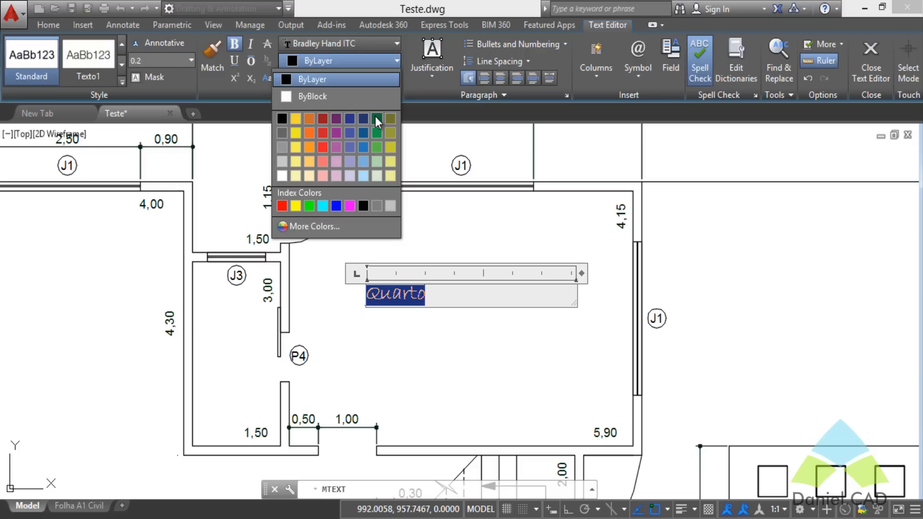
pyautogui.click(336, 120)
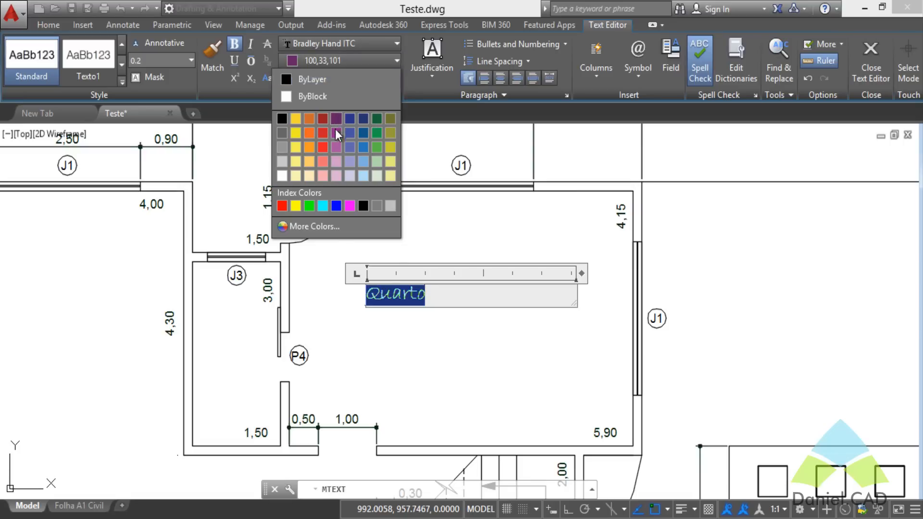
pyautogui.click(432, 299)
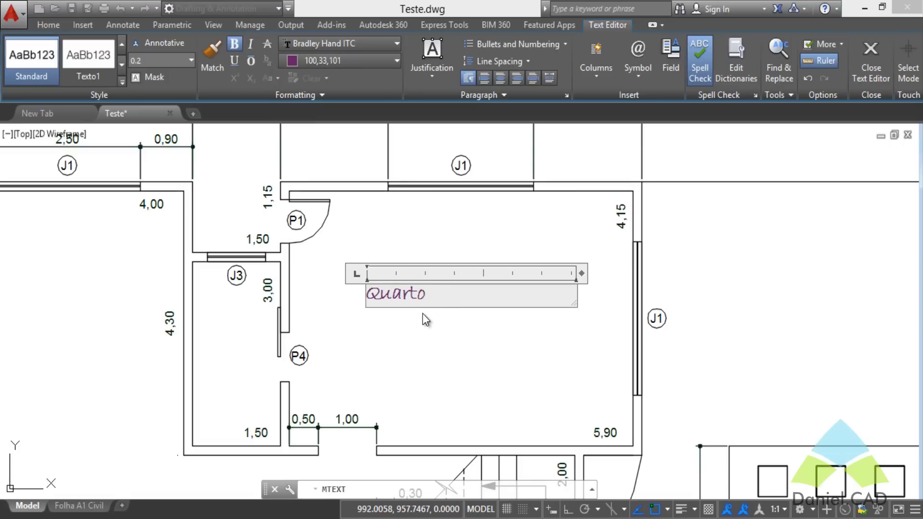
pyautogui.doubleClick(424, 295)
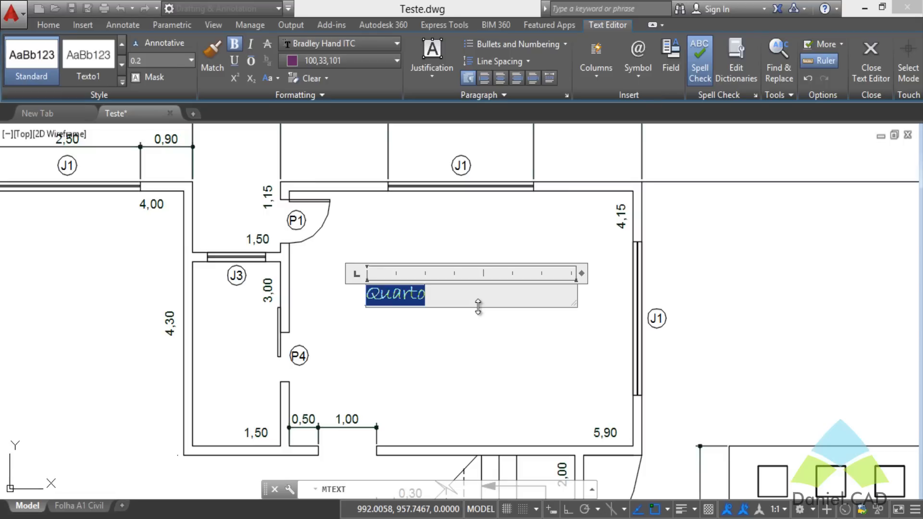
pyautogui.scroll(3, 477, 306)
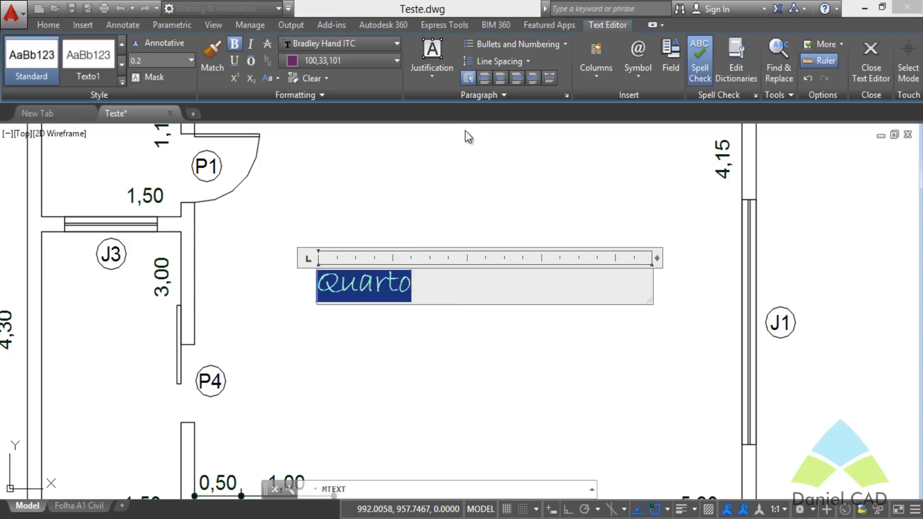
# Add a test line reading "Teste" three lines below the word "Quarto" in the text box
pyautogui.click(434, 80)
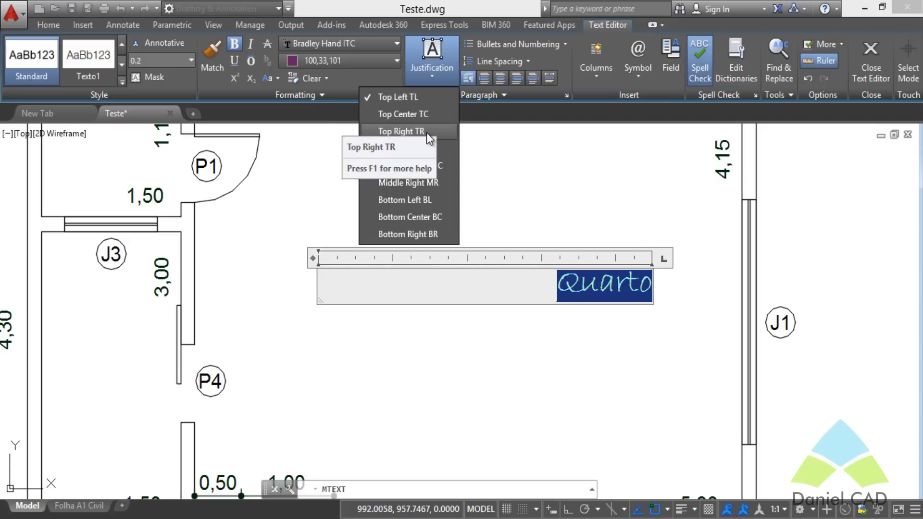
pyautogui.click(545, 285)
pyautogui.click(451, 284)
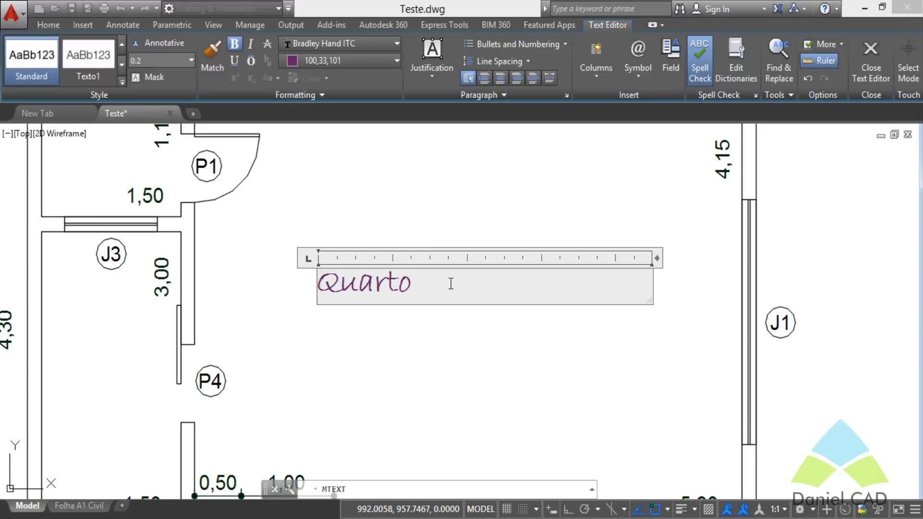
pyautogui.press('Return')
pyautogui.press('Return')
pyautogui.press('Return')
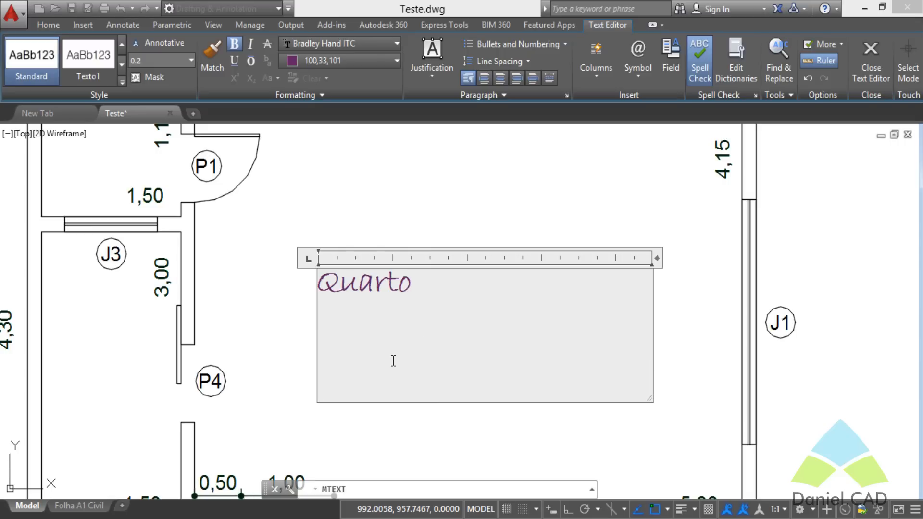
pyautogui.write('ddd')
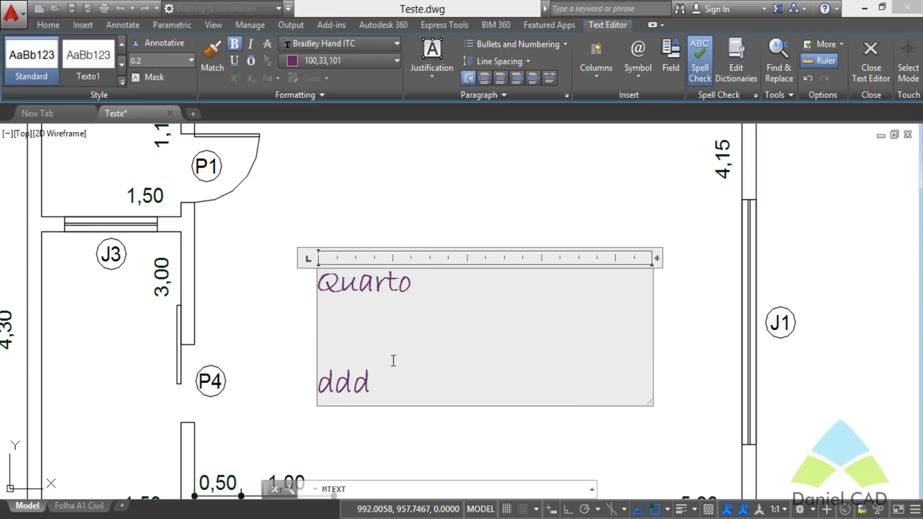
pyautogui.moveTo(380, 382); pyautogui.dragTo(294, 377)
pyautogui.write('Teste')
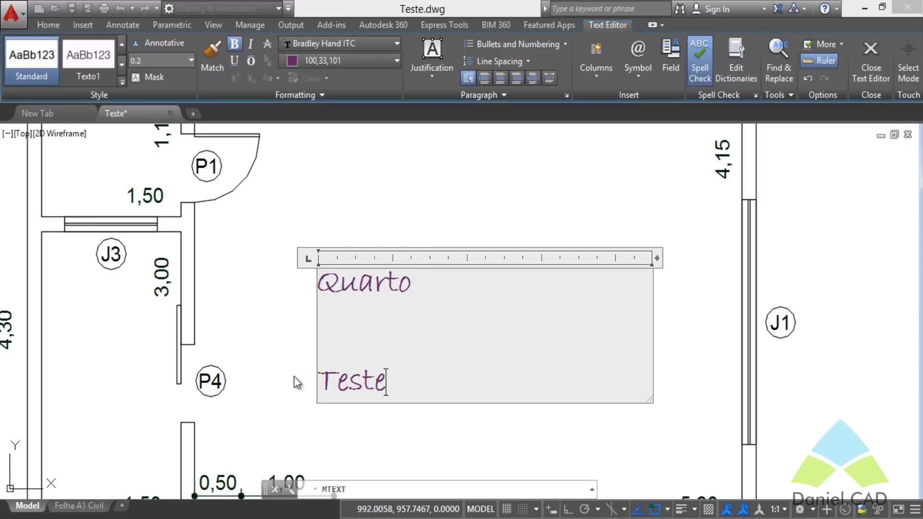
# Select all the text in the box and set its justification to Top Left
pyautogui.hotkey('ctrl', 'a')
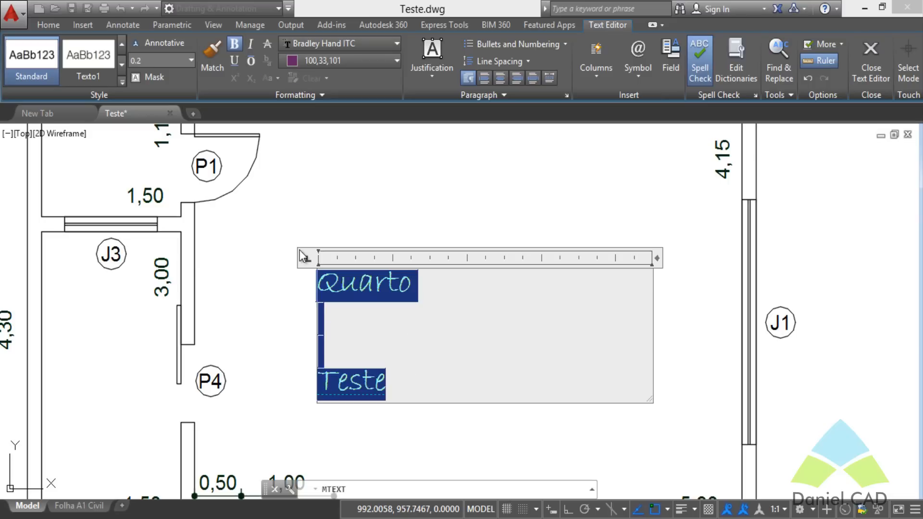
pyautogui.click(437, 78)
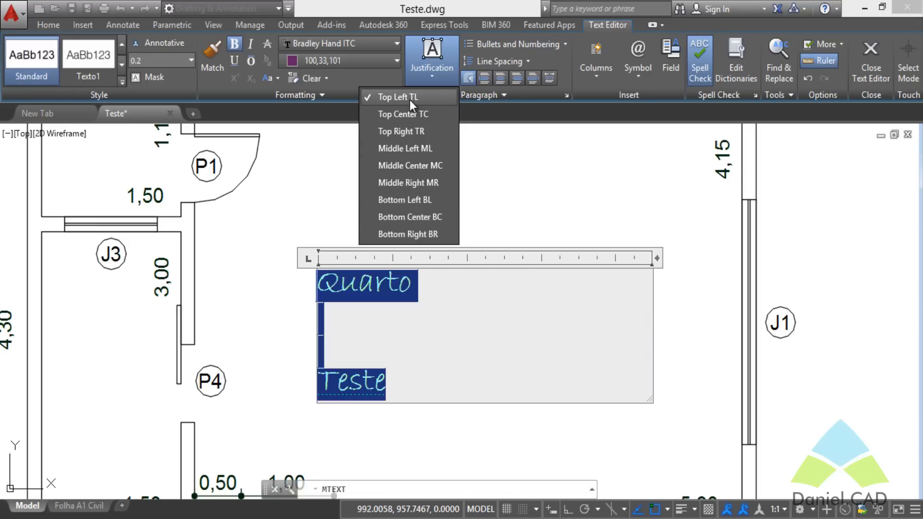
pyautogui.click(405, 97)
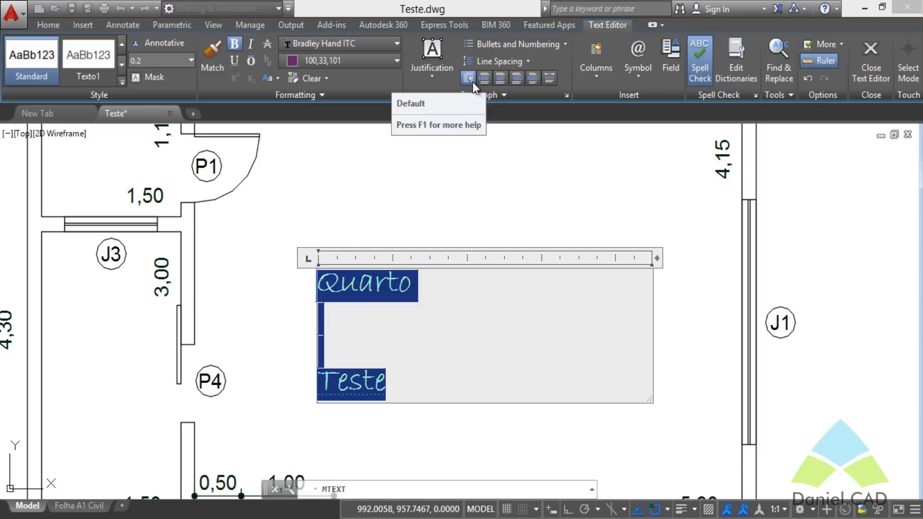
# Try left, center, right and justified paragraph alignment on the selected text, and settle on center
pyautogui.click(486, 77)
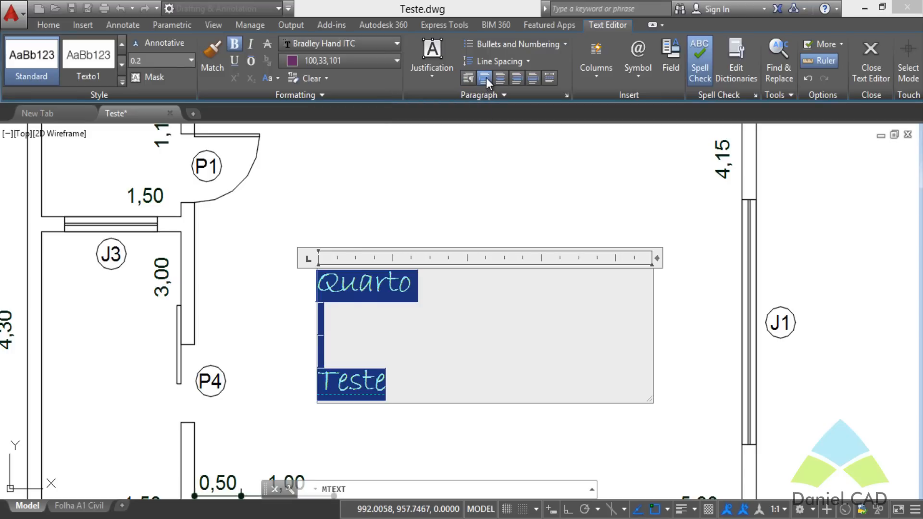
pyautogui.click(500, 78)
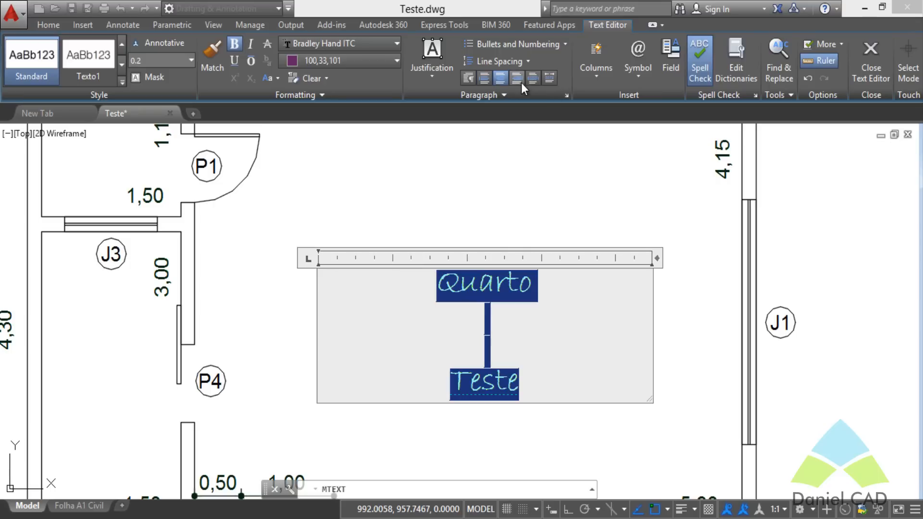
pyautogui.click(517, 79)
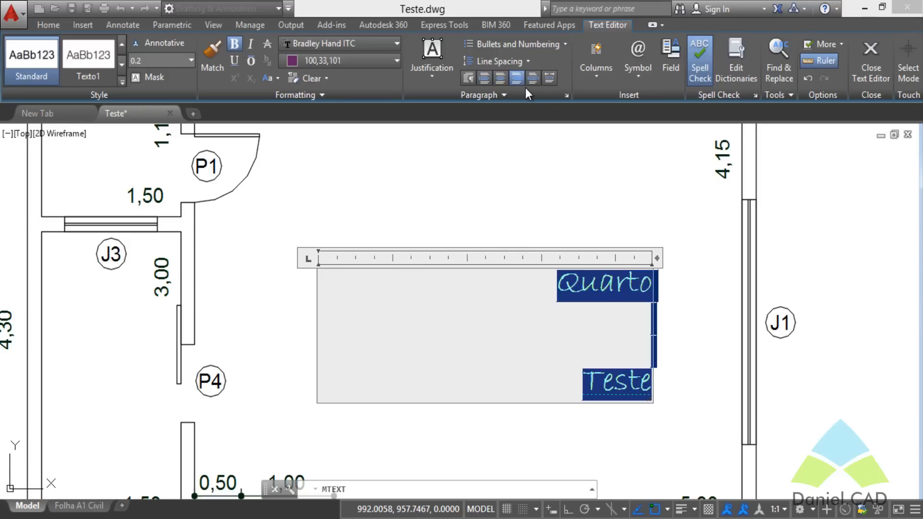
pyautogui.click(533, 82)
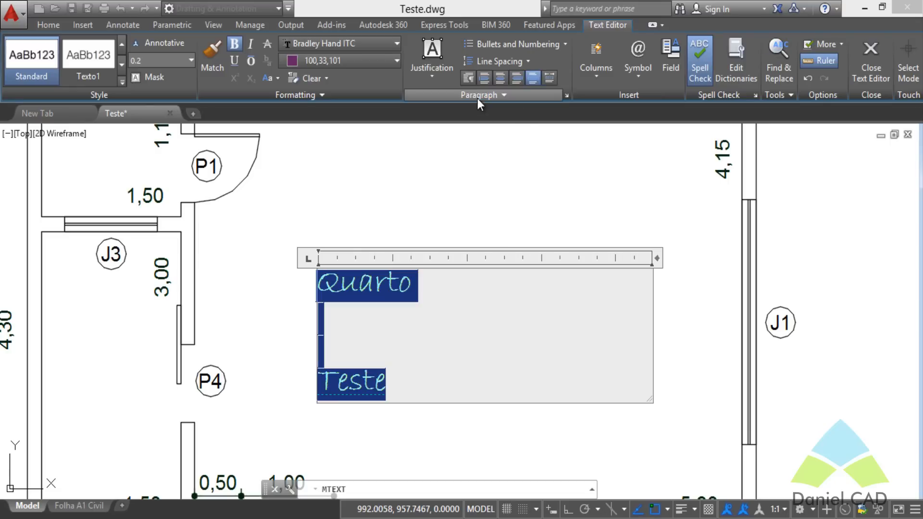
pyautogui.click(500, 79)
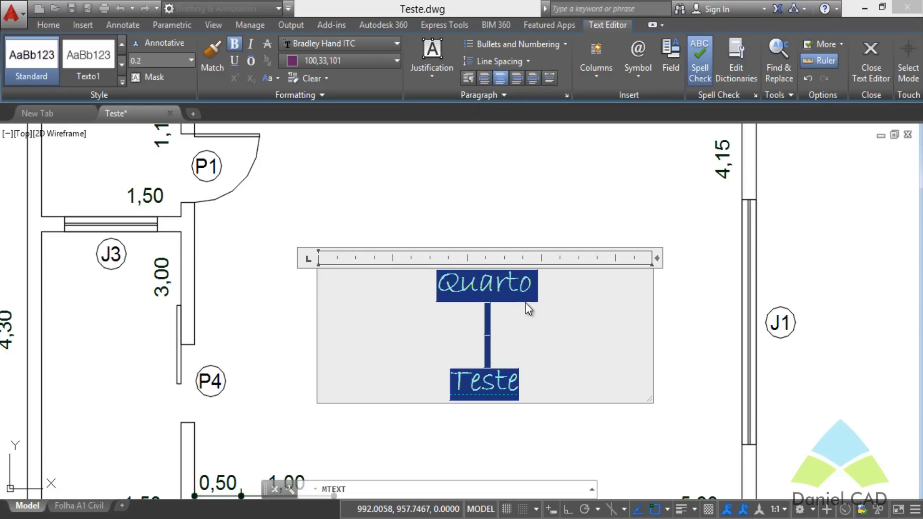
# Delete the blank lines and the word "Teste" after "Quarto"
pyautogui.scroll(-3, 524, 301)
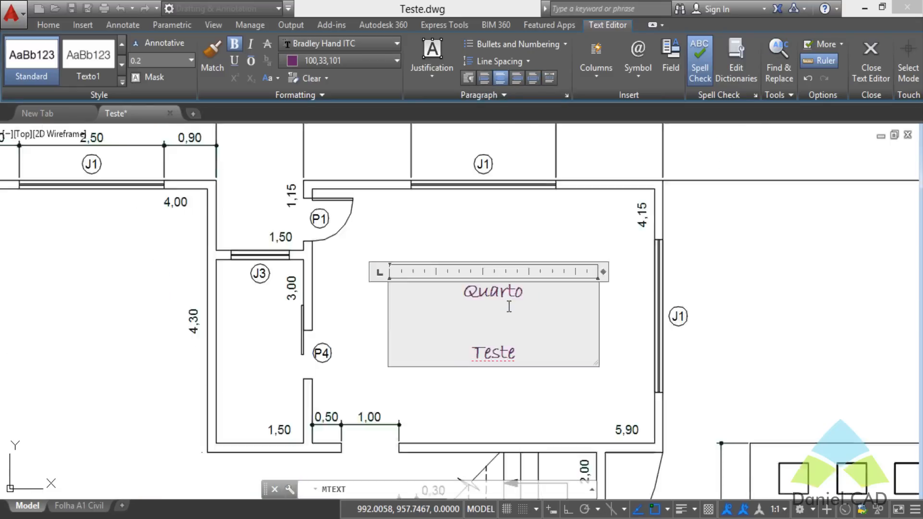
pyautogui.scroll(2, 502, 337)
pyautogui.click(508, 303)
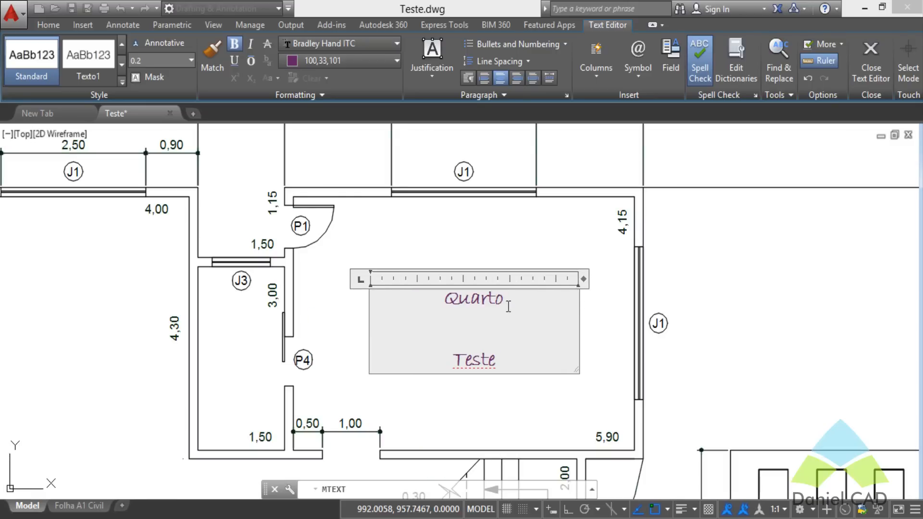
pyautogui.press('Delete')
pyautogui.press('Delete')
pyautogui.press('Delete')
pyautogui.press('Delete')
pyautogui.press('Delete')
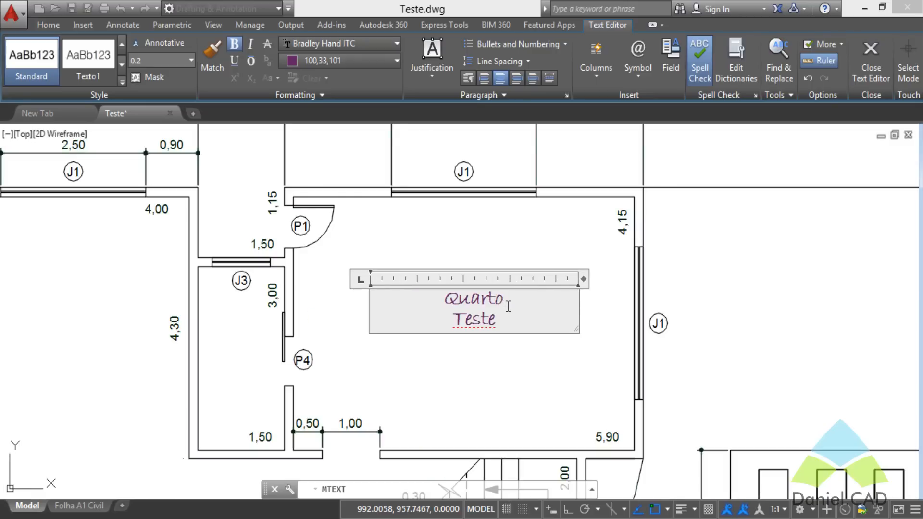
pyautogui.press('Delete')
pyautogui.press('Delete')
pyautogui.press('Delete')
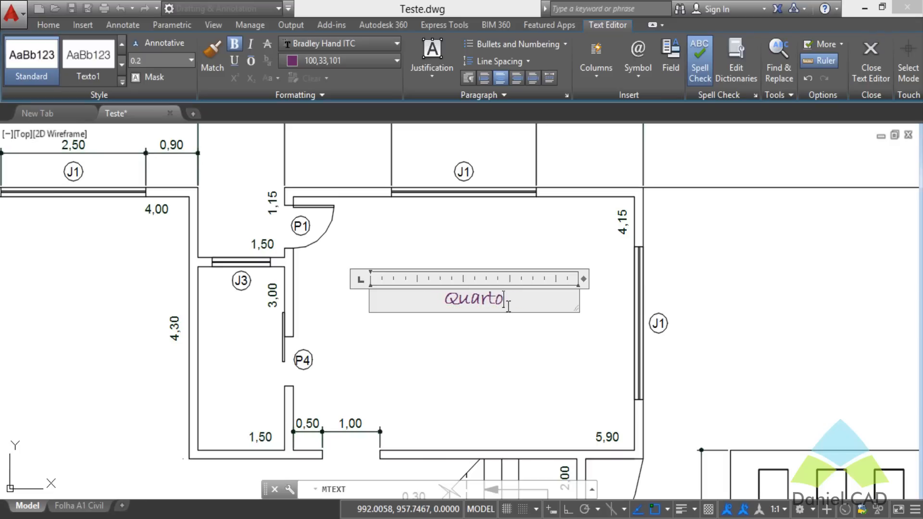
# Split the text box into 3 static columns and reduce the spacing between them
pyautogui.scroll(2, 518, 298)
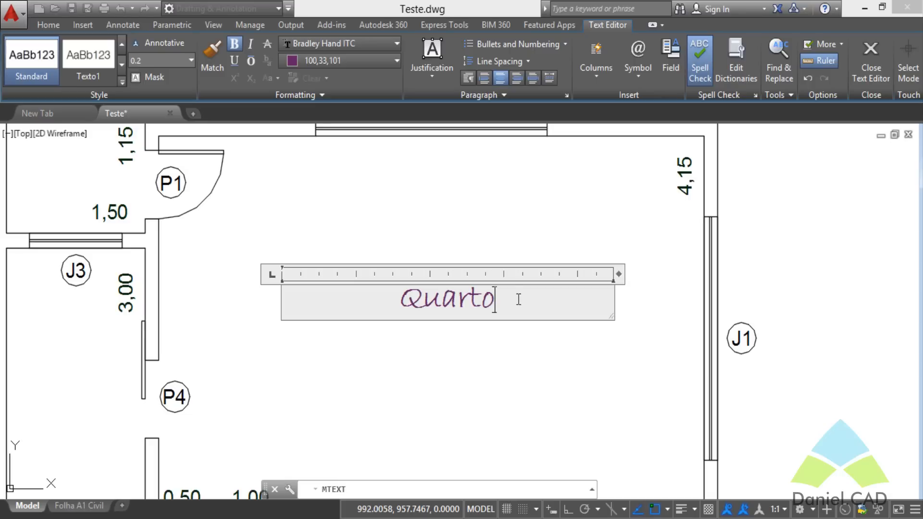
pyautogui.click(597, 77)
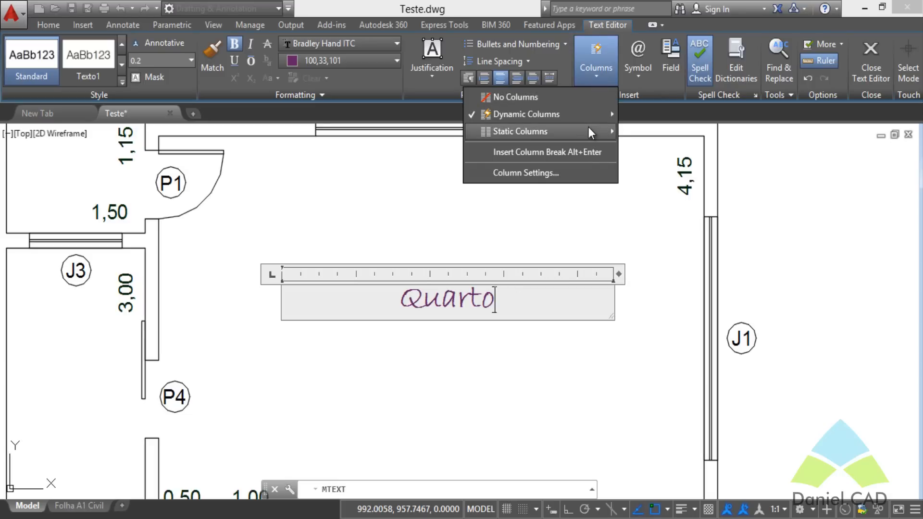
pyautogui.moveTo(590, 132)
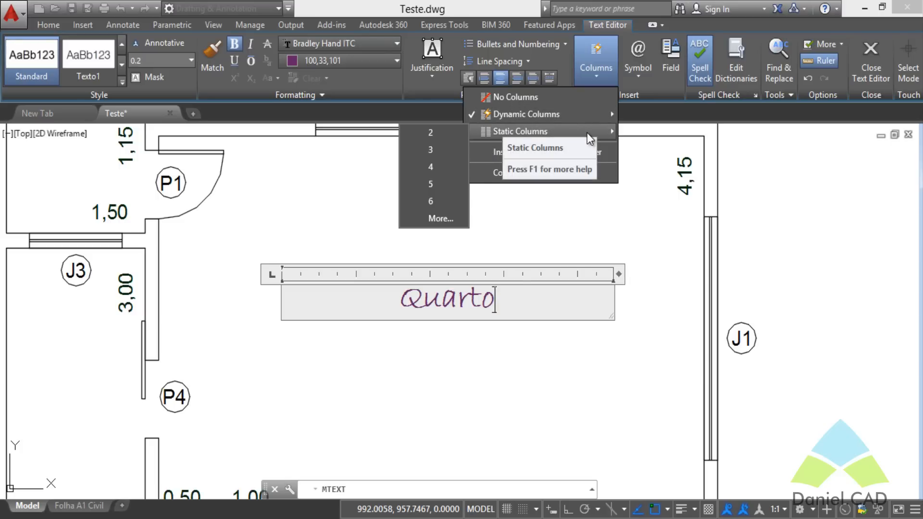
pyautogui.click(450, 151)
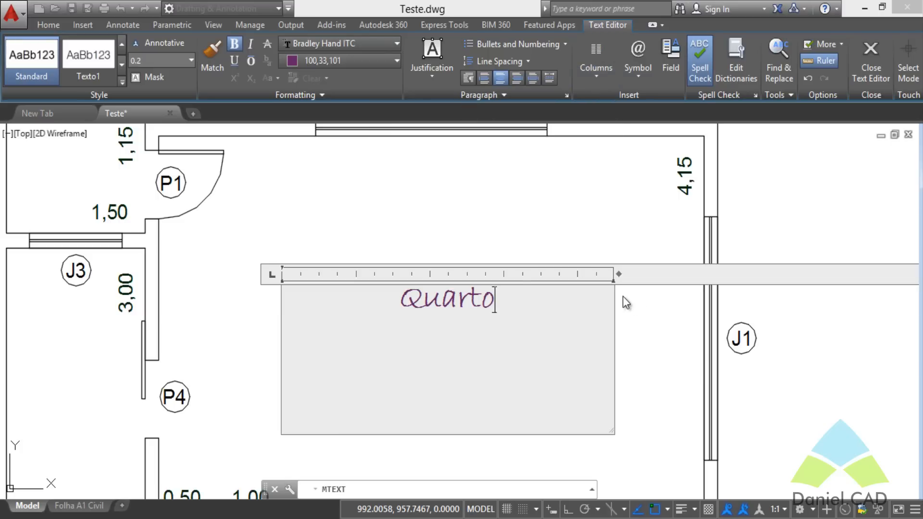
pyautogui.scroll(-6, 604, 310)
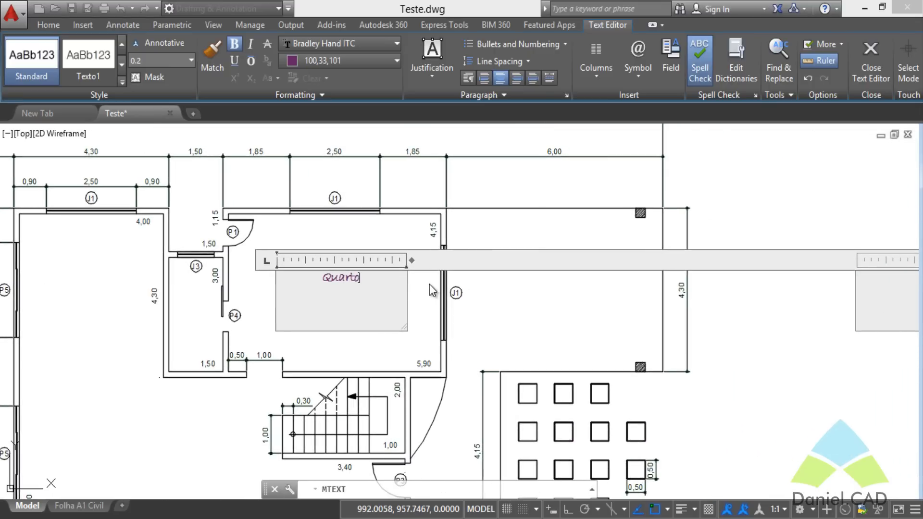
pyautogui.moveTo(545, 281); pyautogui.dragTo(327, 274, button='middle')
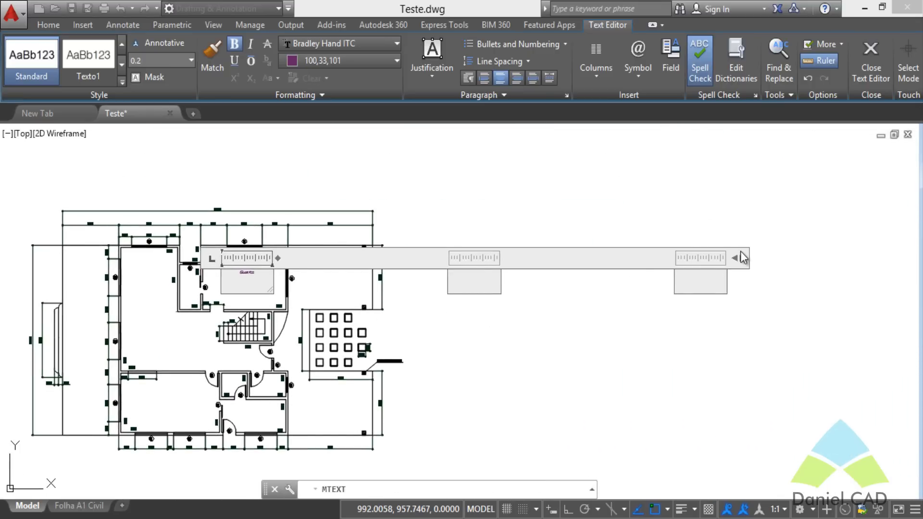
pyautogui.moveTo(738, 257)
pyautogui.mouseDown()
pyautogui.moveTo(404, 267)
pyautogui.moveTo(415, 264)
pyautogui.mouseUp()
pyautogui.scroll(3, 301, 274)
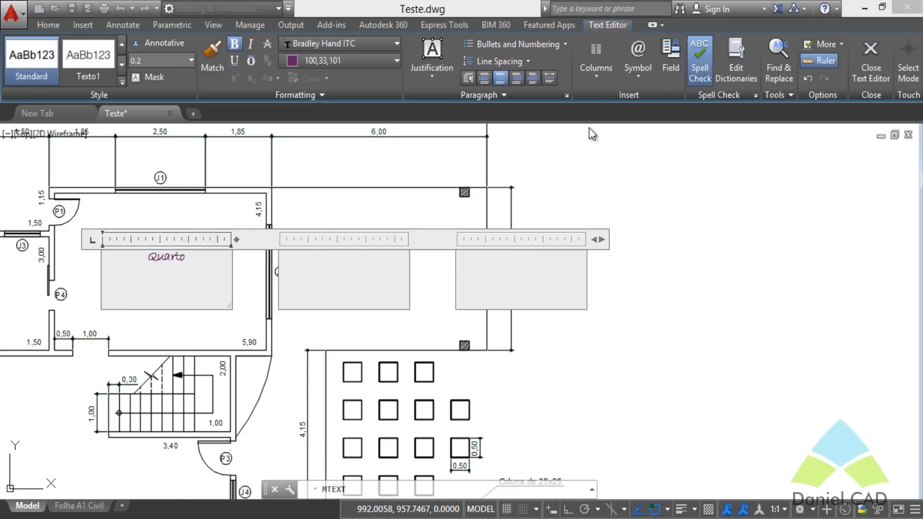
# Set the text box to No Columns and narrow it to fit inside the room
pyautogui.click(596, 62)
pyautogui.click(512, 97)
pyautogui.moveTo(601, 238); pyautogui.dragTo(221, 241)
pyautogui.scroll(2, 227, 258)
pyautogui.moveTo(228, 258); pyautogui.dragTo(395, 255, button='middle')
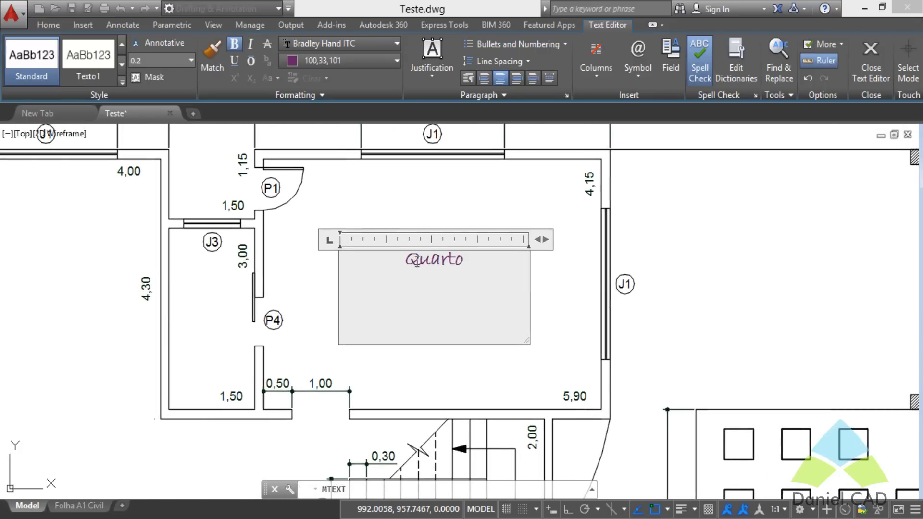
# Insert the Plus/Minus, Electrical Phase, Center Line and Diameter symbols after the word "Quarto"
pyautogui.scroll(2, 400, 268)
pyautogui.click(501, 247)
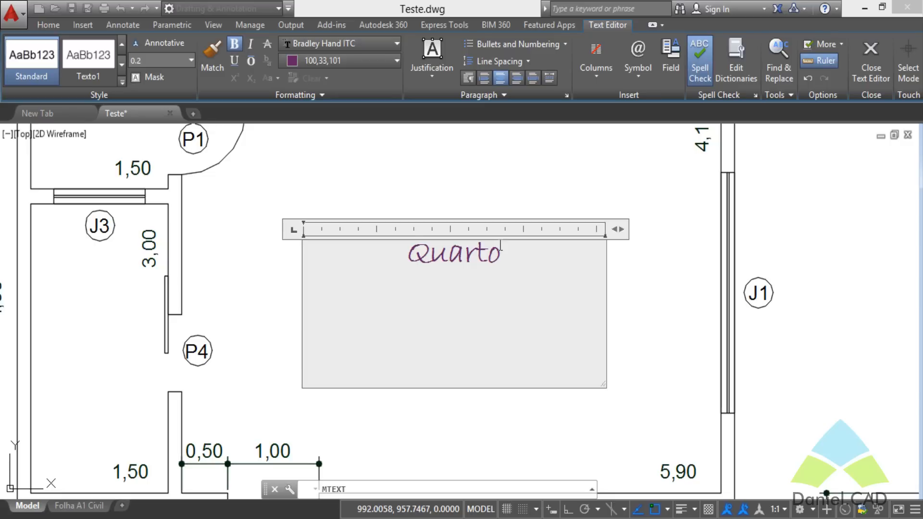
pyautogui.click(630, 81)
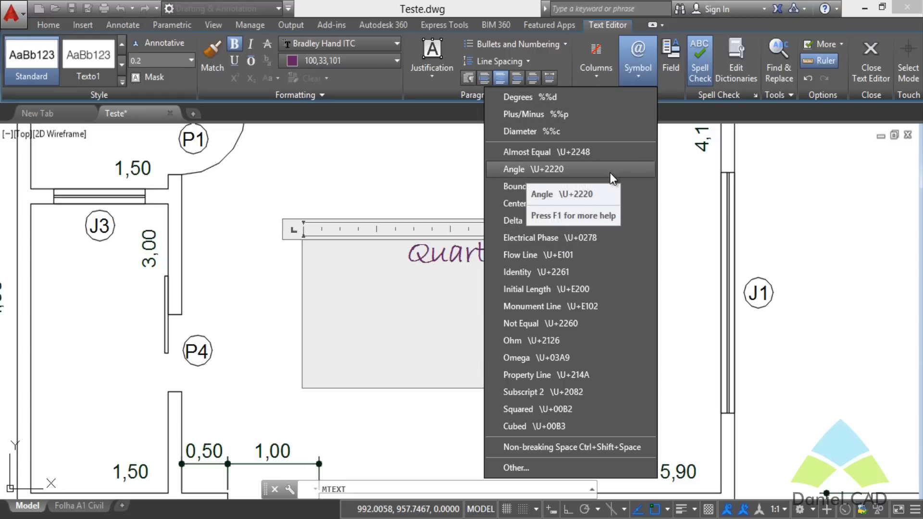
pyautogui.click(561, 114)
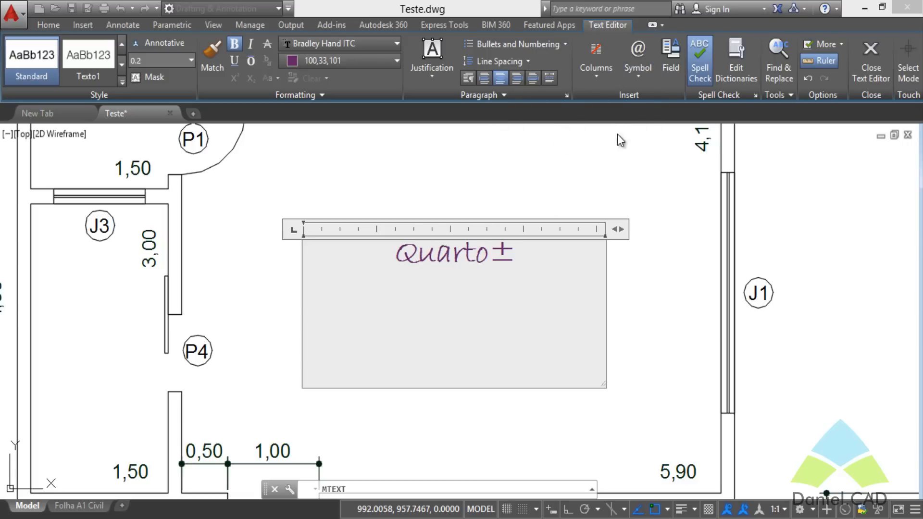
pyautogui.click(644, 76)
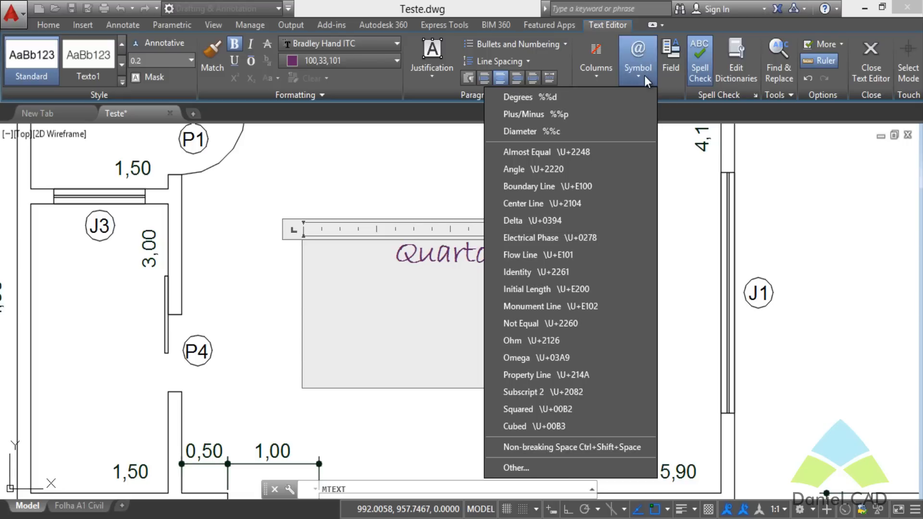
pyautogui.click(563, 238)
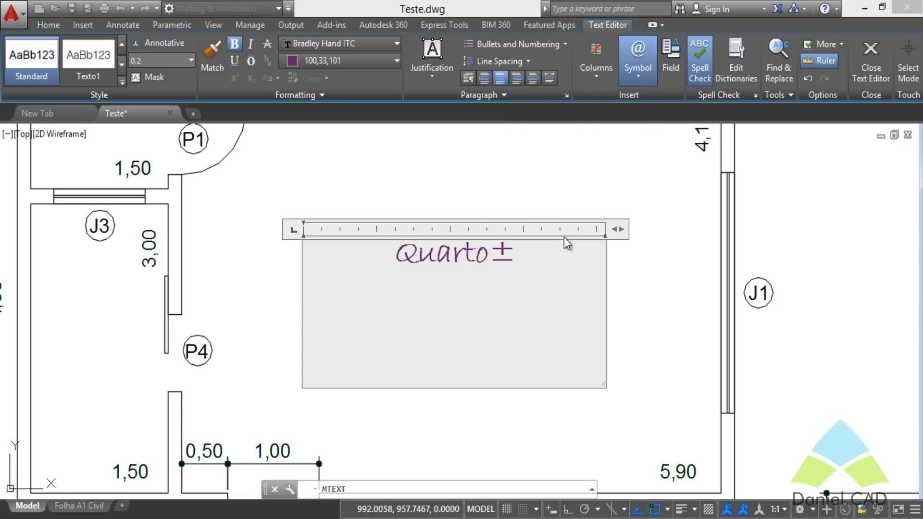
pyautogui.click(632, 76)
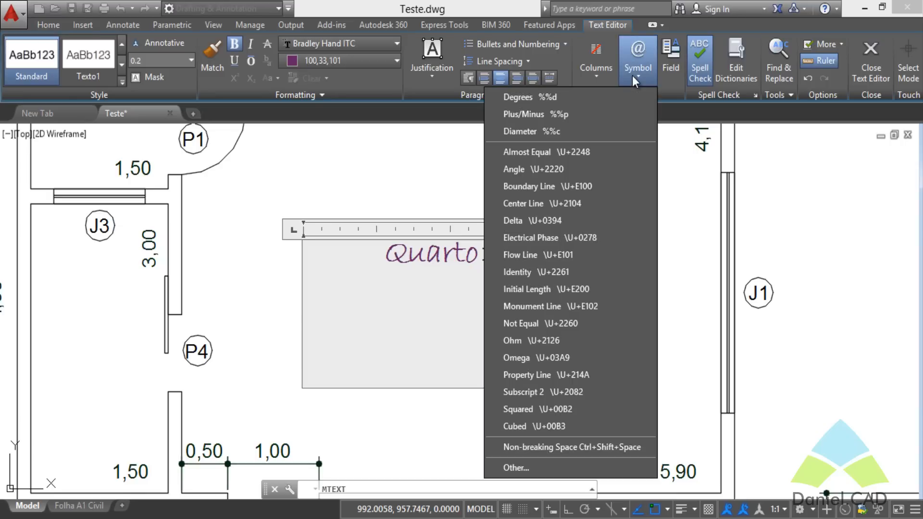
pyautogui.click(584, 204)
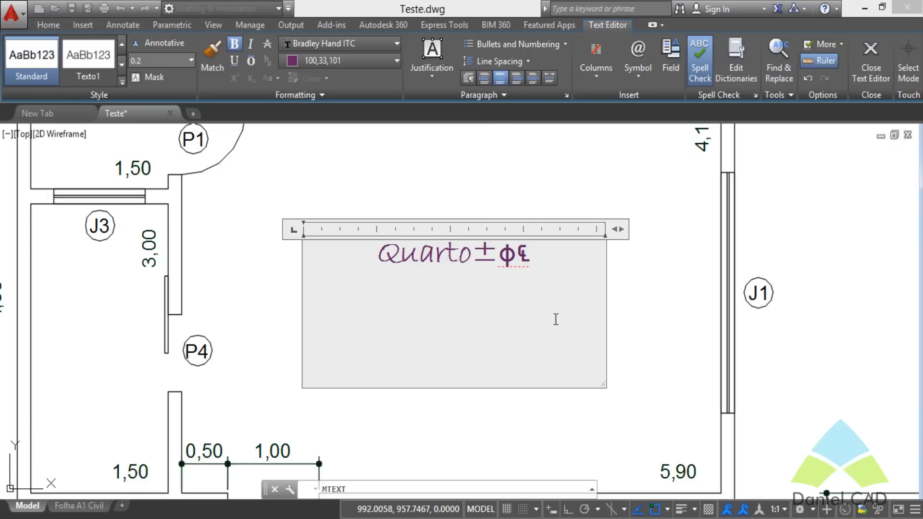
pyautogui.click(648, 77)
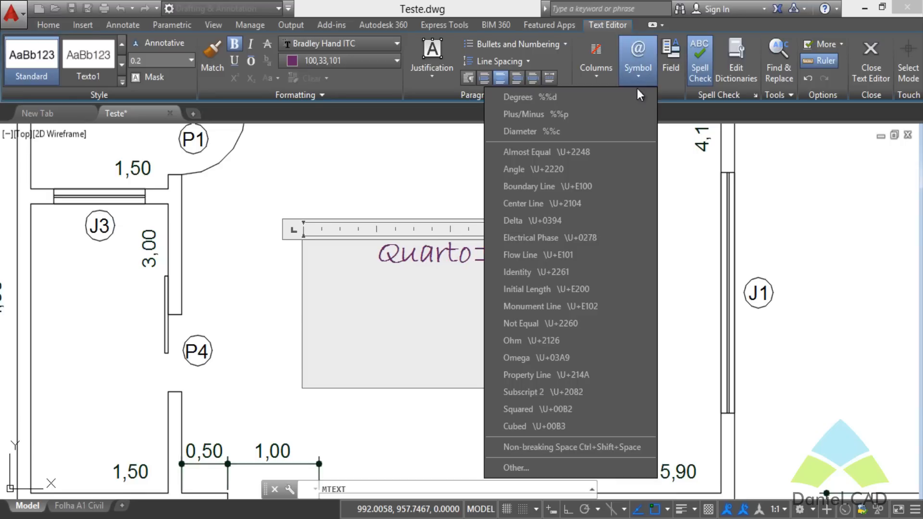
pyautogui.click(592, 131)
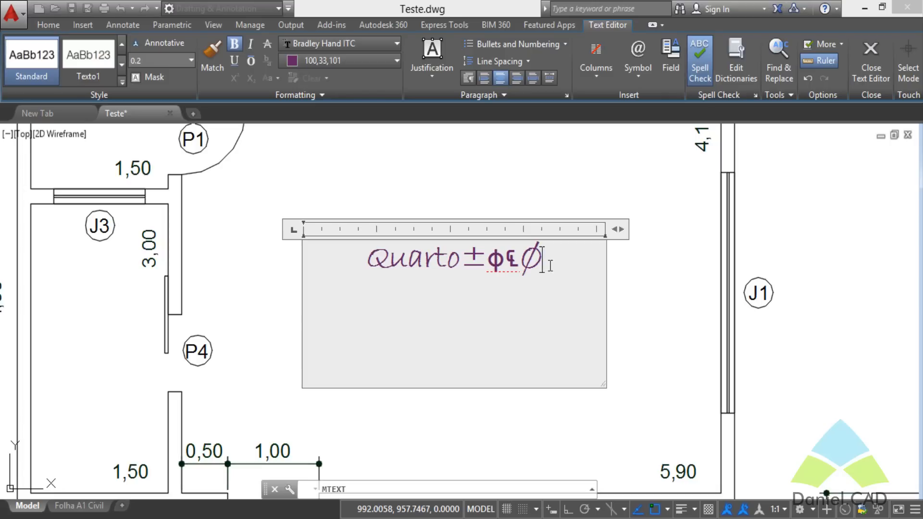
# Delete the four symbols after "Quarto" and retype the word's final "o"
pyautogui.press('BackSpace')
pyautogui.press('BackSpace')
pyautogui.press('BackSpace')
pyautogui.press('BackSpace')
pyautogui.press('BackSpace')
pyautogui.write('o')
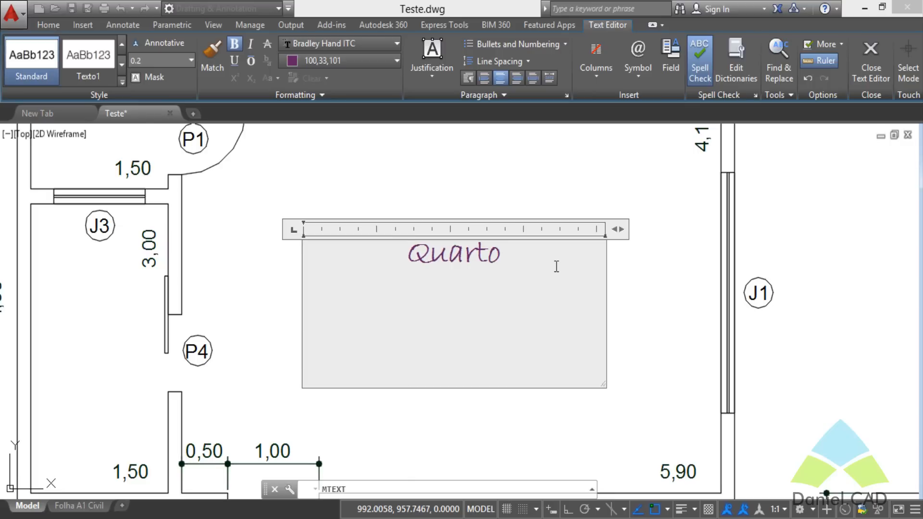
# Insert a Filename field after "Quarto" with path and filename, no case format, and the file extension displayed
pyautogui.click(667, 72)
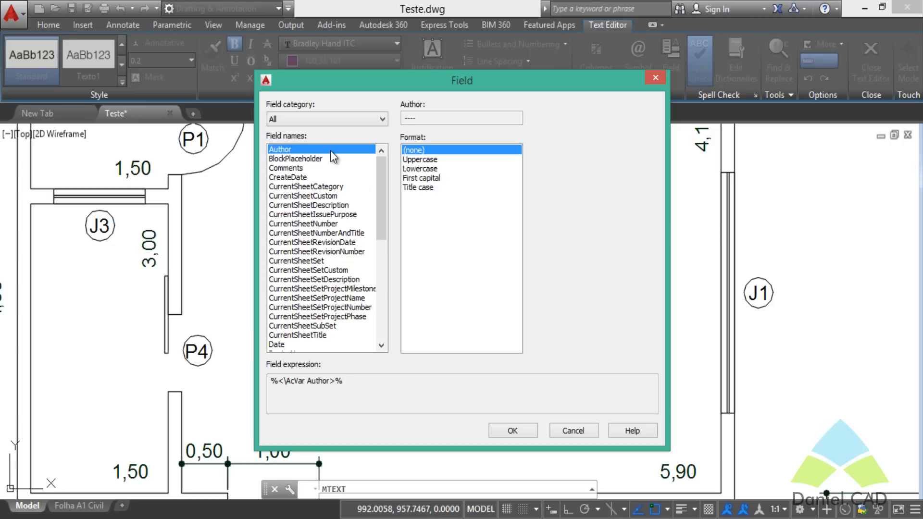
pyautogui.click(302, 176)
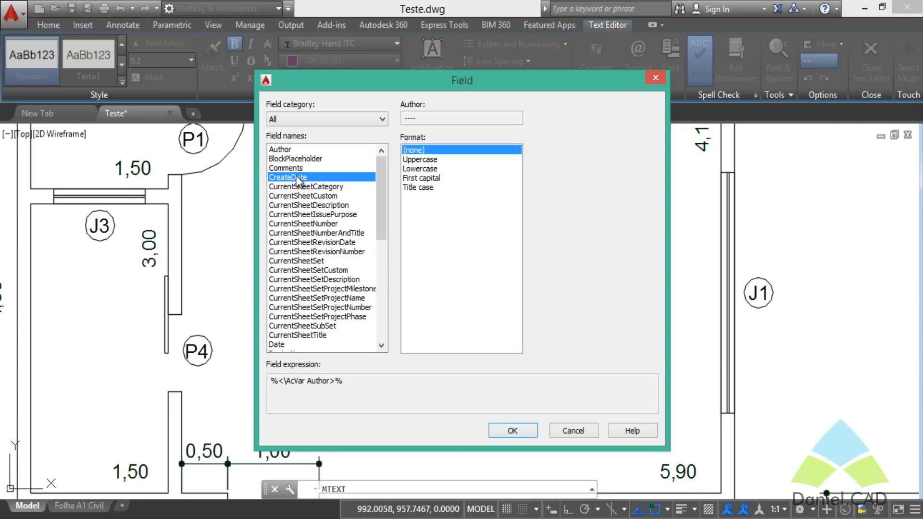
pyautogui.moveTo(383, 163); pyautogui.dragTo(379, 189)
pyautogui.click(303, 289)
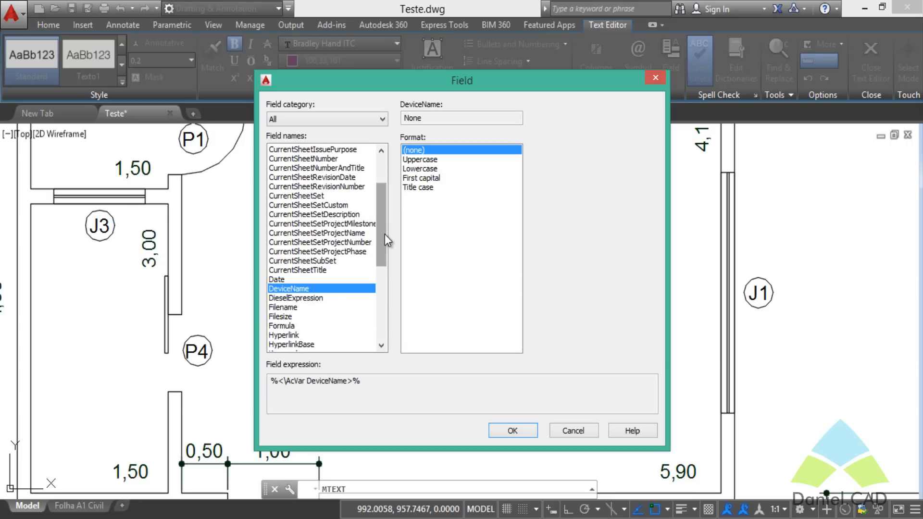
pyautogui.moveTo(384, 234); pyautogui.dragTo(384, 249)
pyautogui.click(282, 270)
pyautogui.click(293, 280)
pyautogui.click(296, 271)
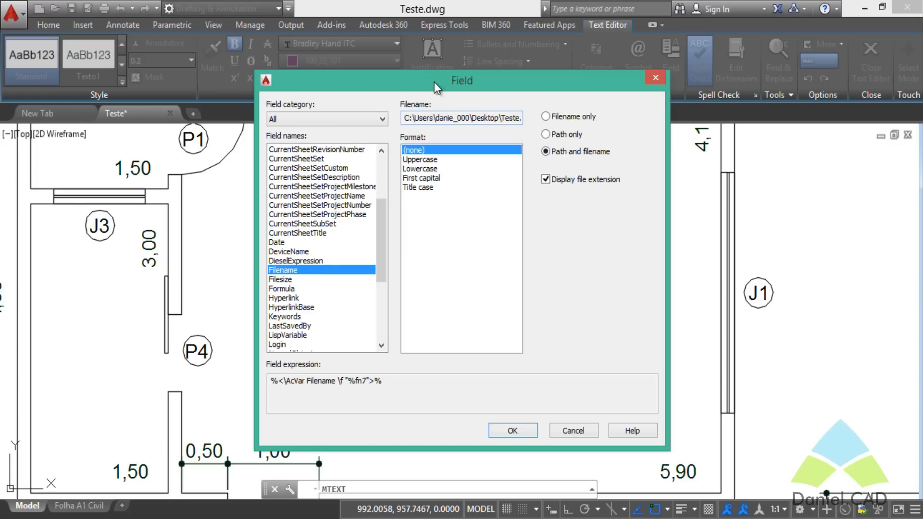
pyautogui.moveTo(457, 85); pyautogui.dragTo(237, 79)
pyautogui.moveTo(395, 79); pyautogui.dragTo(682, 97)
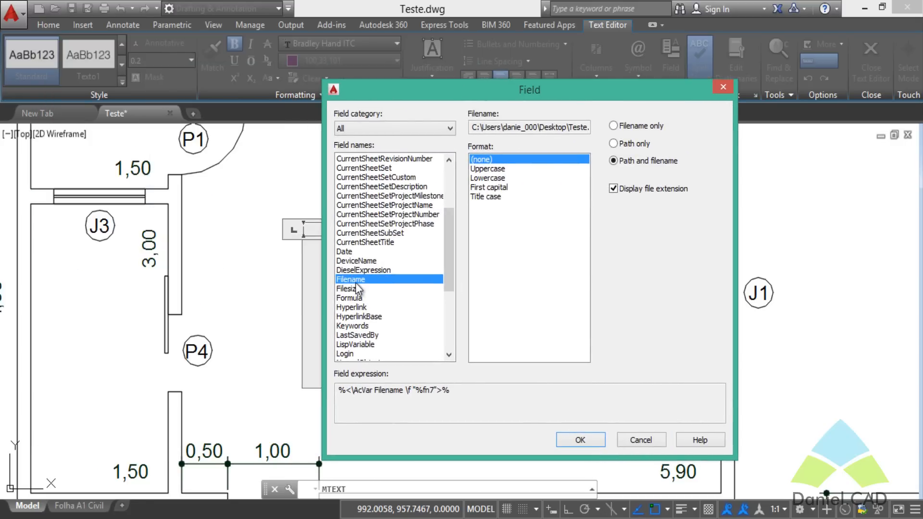
pyautogui.click(574, 440)
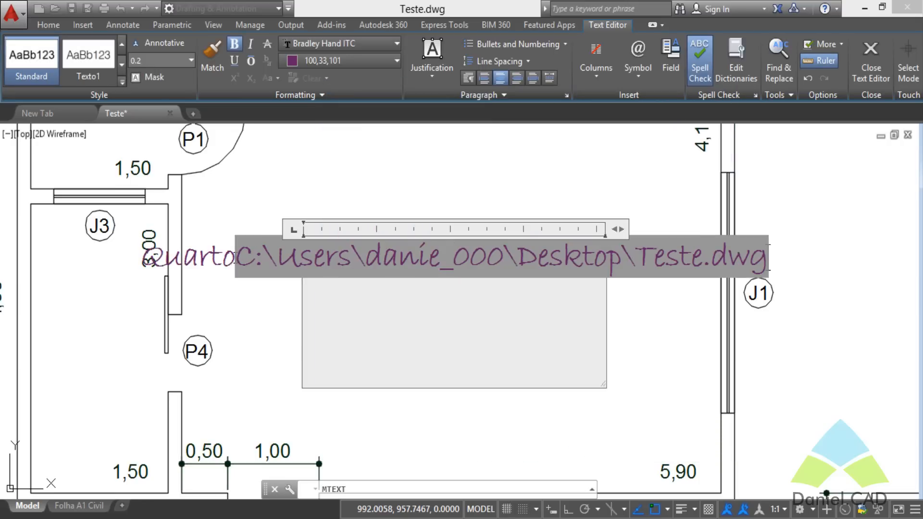
# Move the filename field onto its own line below "Quarto" and widen the text box slightly
pyautogui.press('Return')
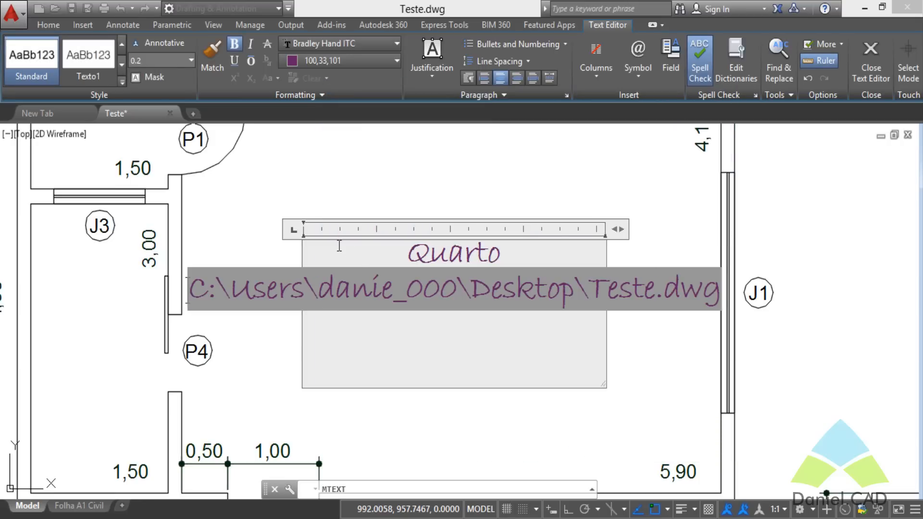
pyautogui.moveTo(620, 230); pyautogui.dragTo(768, 229)
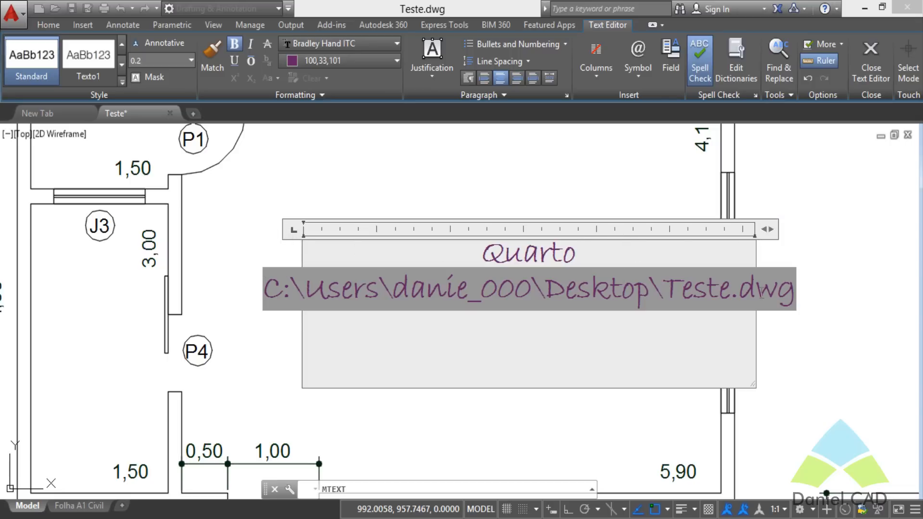
pyautogui.moveTo(755, 234); pyautogui.dragTo(659, 234)
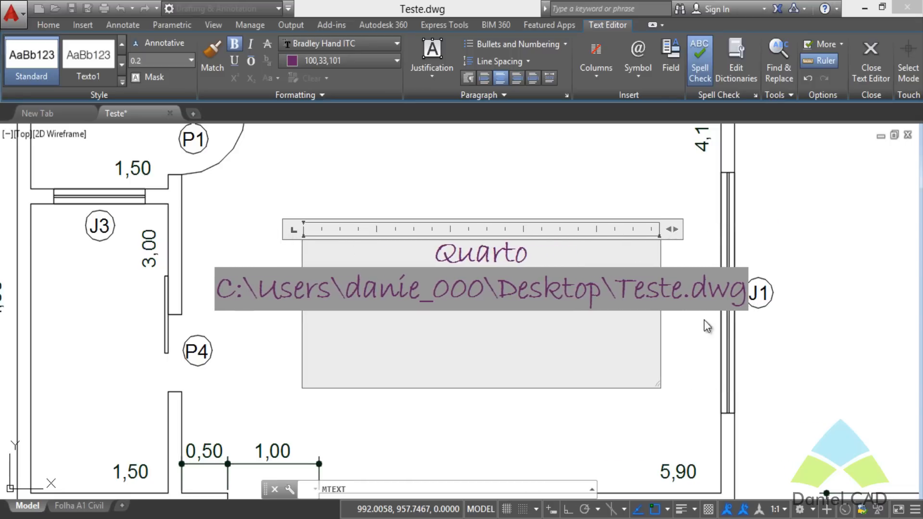
# Insert a Date field in the Regional short date format below the file path, and delete it again
pyautogui.click(501, 326)
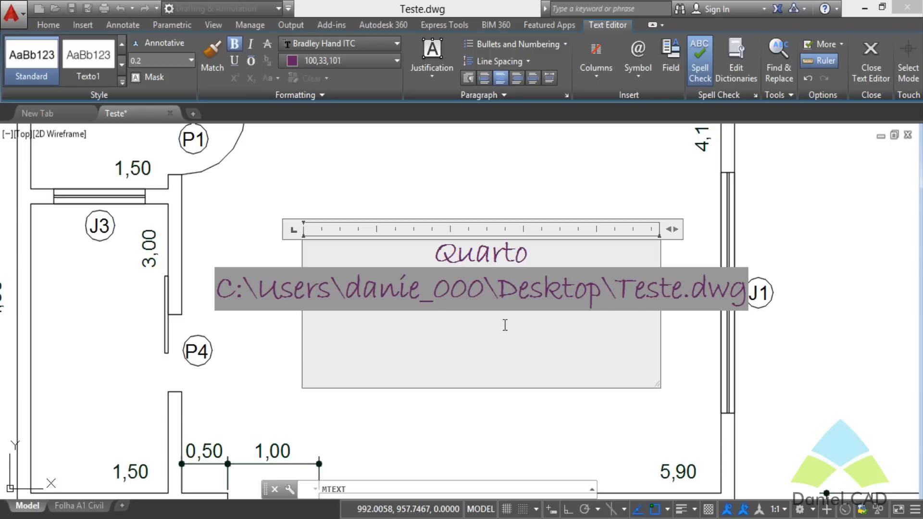
pyautogui.click(673, 65)
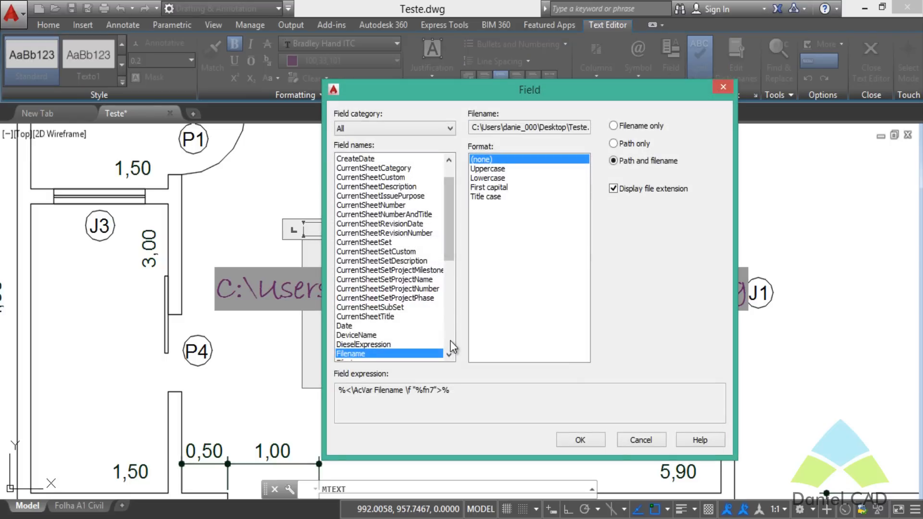
pyautogui.click(391, 326)
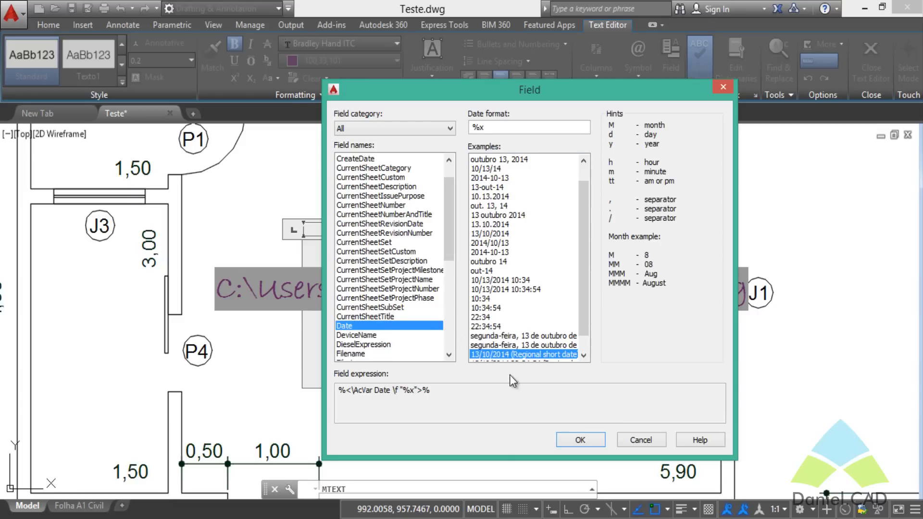
pyautogui.scroll(-1, 576, 278)
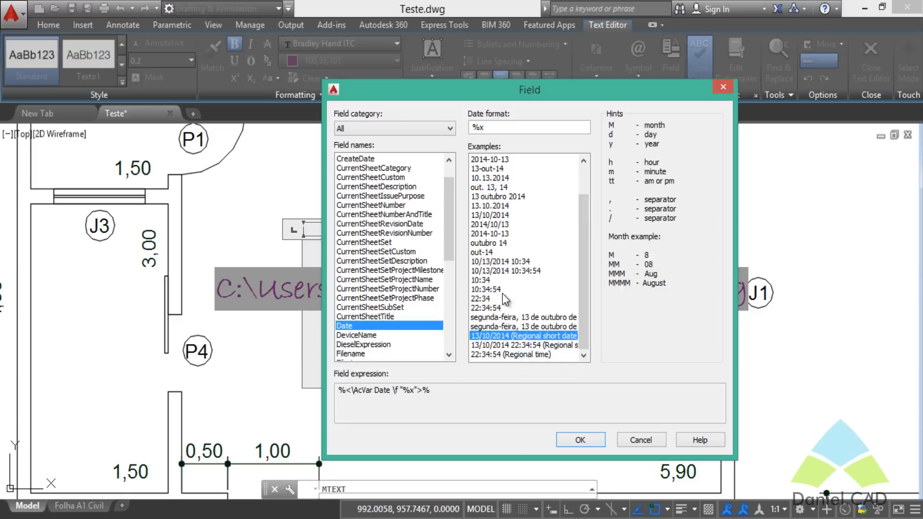
pyautogui.click(574, 440)
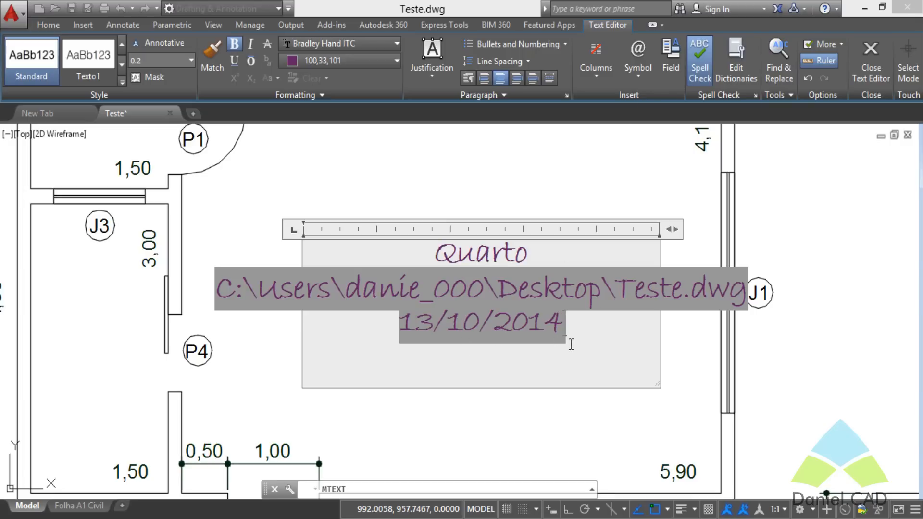
pyautogui.press('BackSpace')
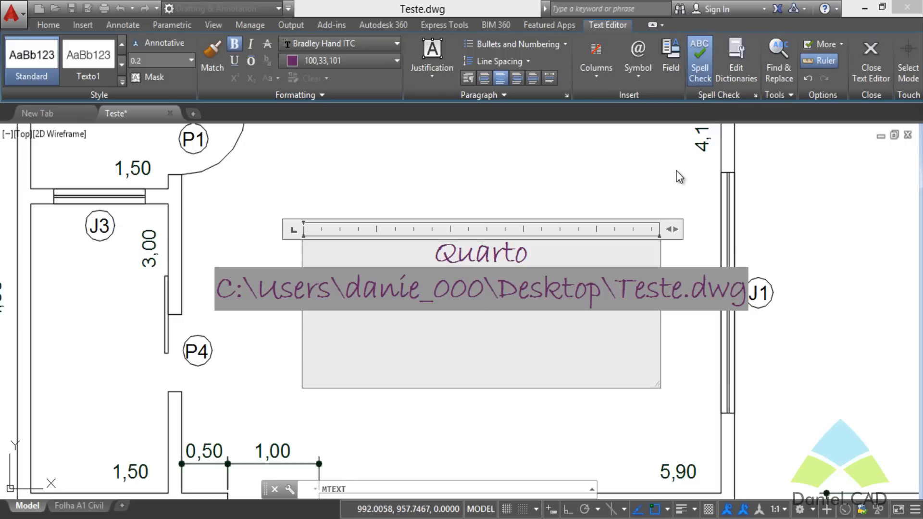
# Change the main spell-check dictionary to Portuguese (Brazilian)
pyautogui.click(738, 81)
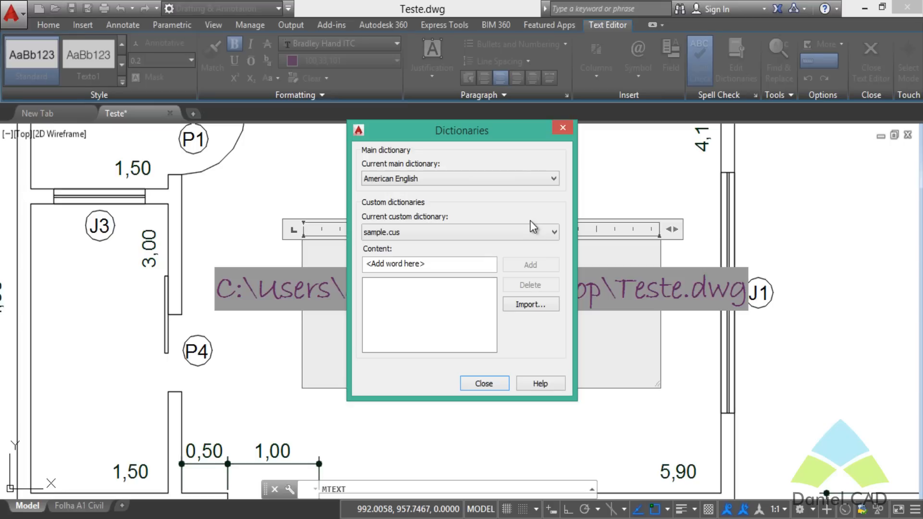
pyautogui.click(392, 182)
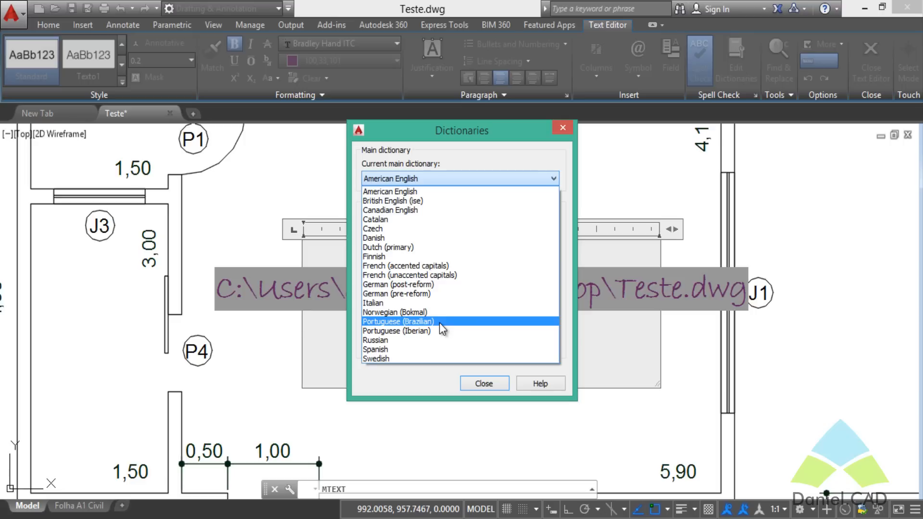
pyautogui.click(384, 321)
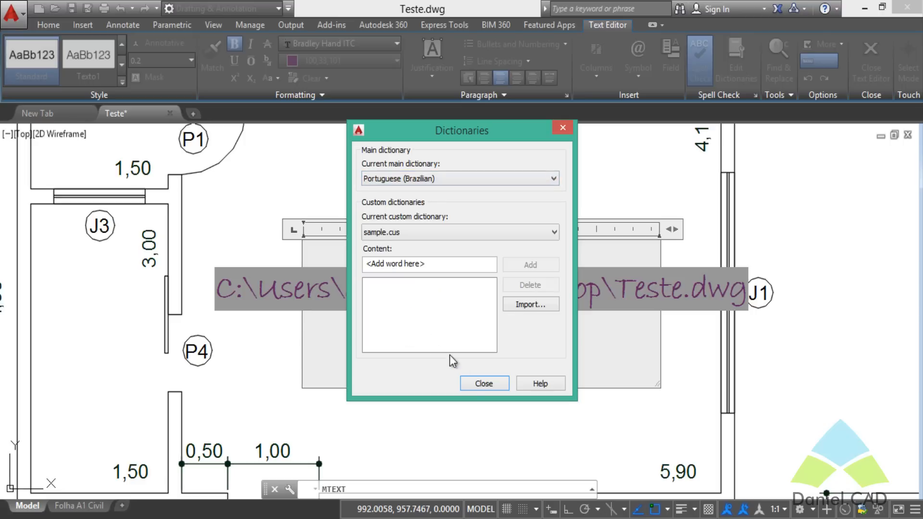
pyautogui.click(472, 382)
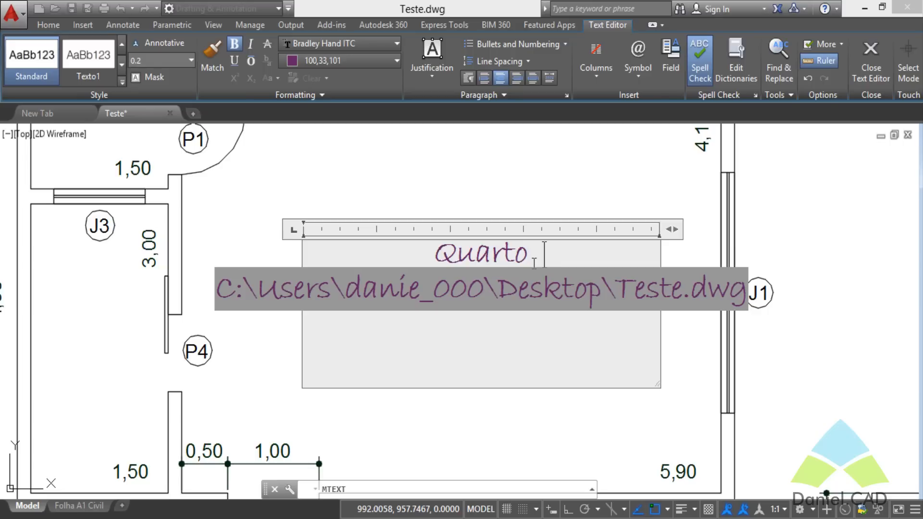
# Add the misspelled word "Naturesa" after "Quarto" with a line break, and correct it with the spelling suggestion "Natureza"
pyautogui.write('Nature')
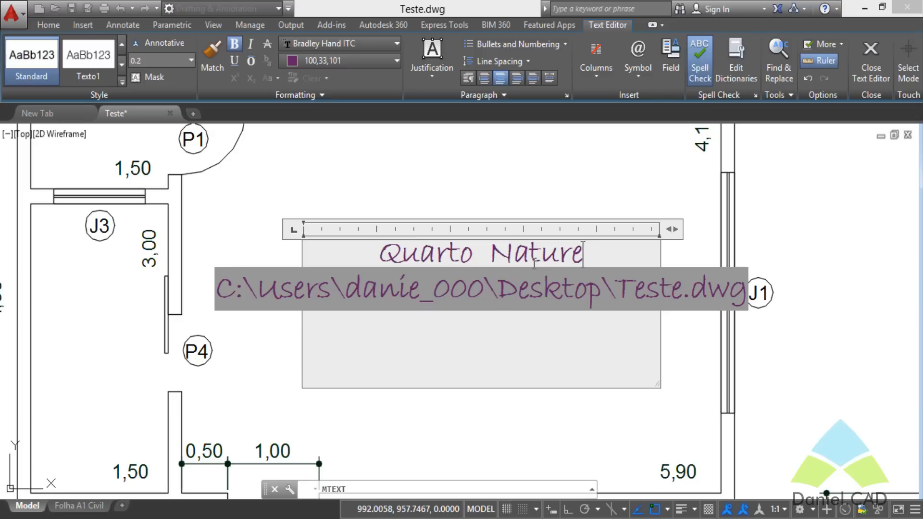
pyautogui.write('sa')
pyautogui.press('Return')
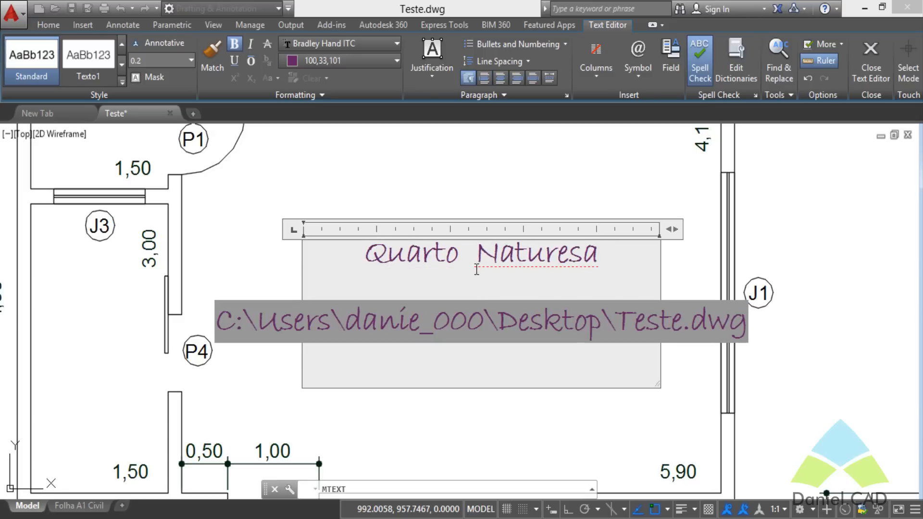
pyautogui.rightClick(548, 271)
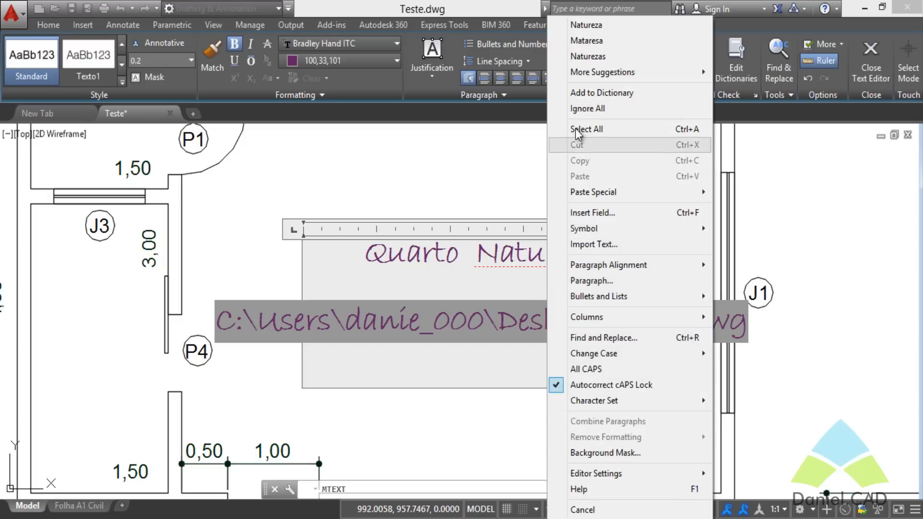
pyautogui.click(592, 25)
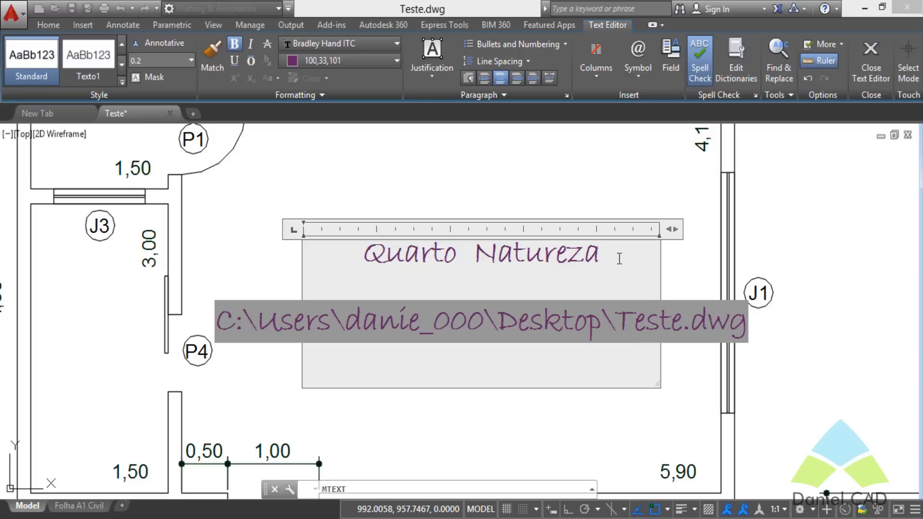
# Add "nao" on a new line, correct it to the suggestion "não", and remove the blank line below it
pyautogui.press('Return')
pyautogui.write('nao')
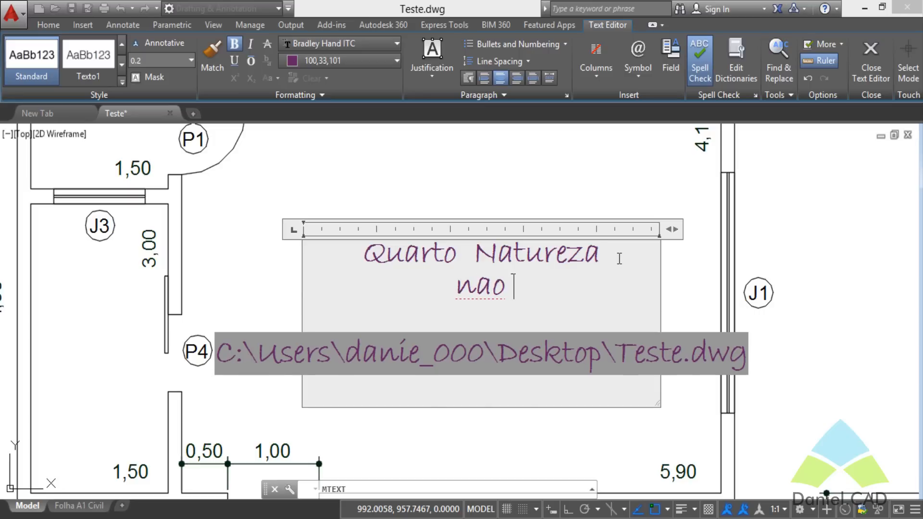
pyautogui.rightClick(480, 288)
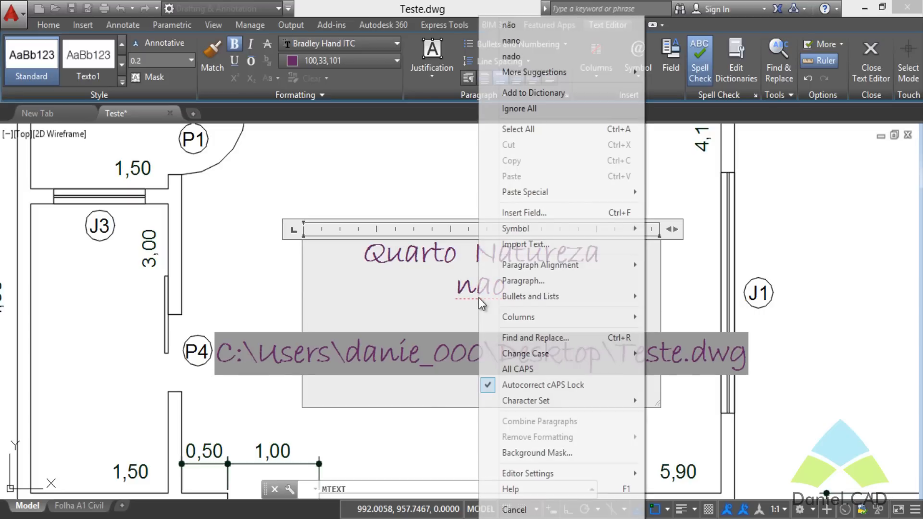
pyautogui.click(518, 29)
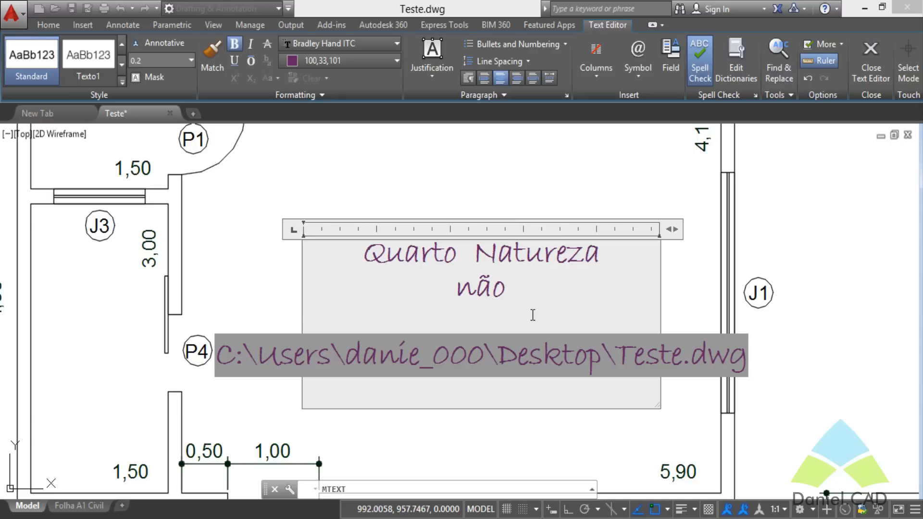
pyautogui.press('Delete')
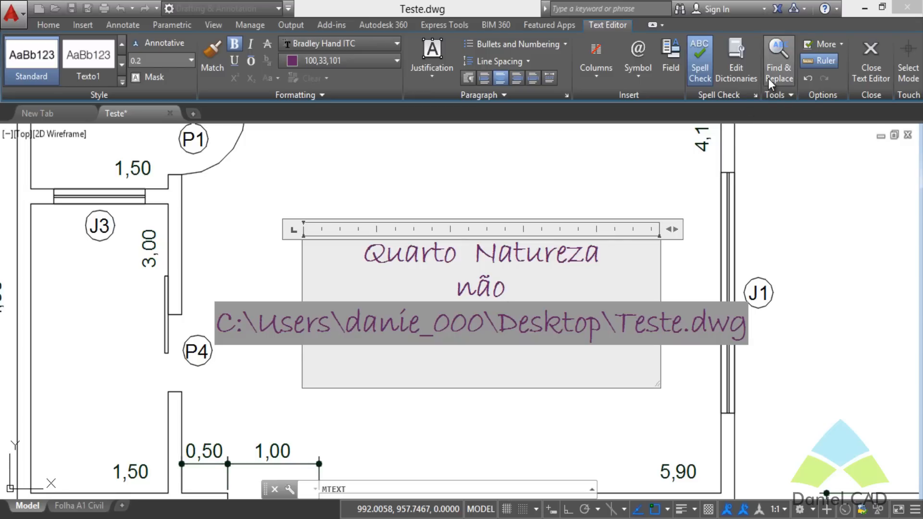
# Search the text for the word "não" with Find and Replace, keeping the dialog clear of the words
pyautogui.click(783, 78)
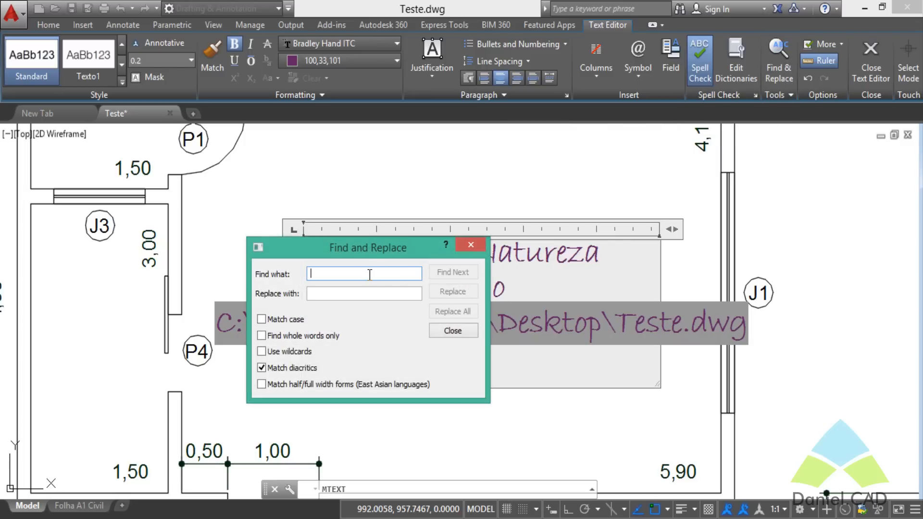
pyautogui.moveTo(388, 250); pyautogui.dragTo(514, 200)
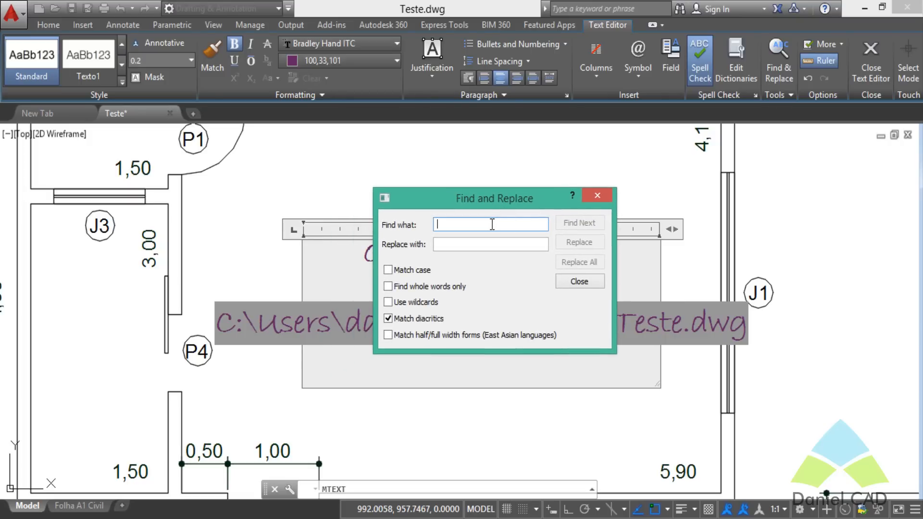
pyautogui.moveTo(515, 200); pyautogui.dragTo(517, 331)
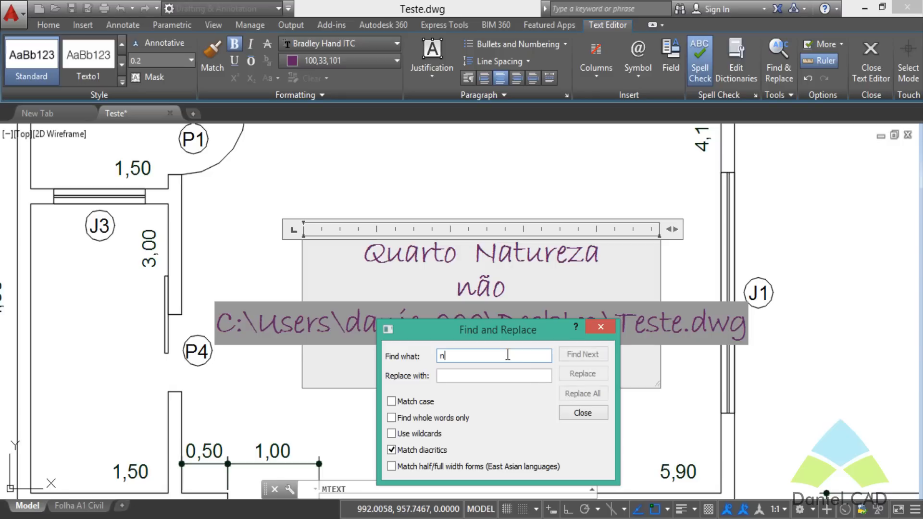
pyautogui.write('ão')
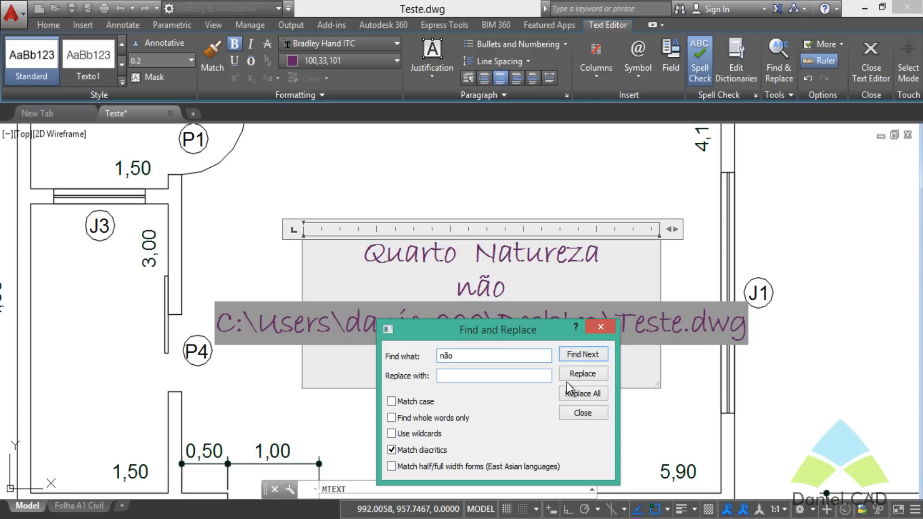
pyautogui.click(588, 354)
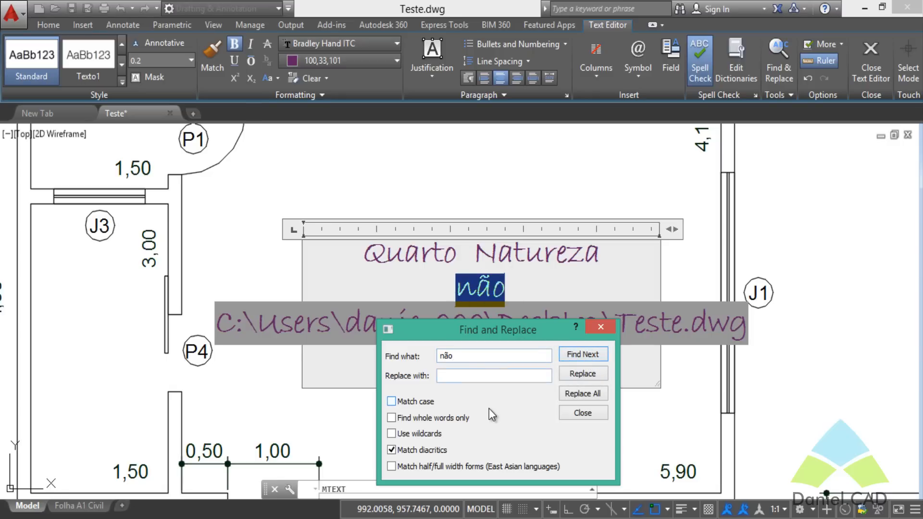
# Replace all occurrences of "não" with "Sim"
pyautogui.click(467, 375)
pyautogui.write('Sim')
pyautogui.click(587, 392)
pyautogui.click(528, 440)
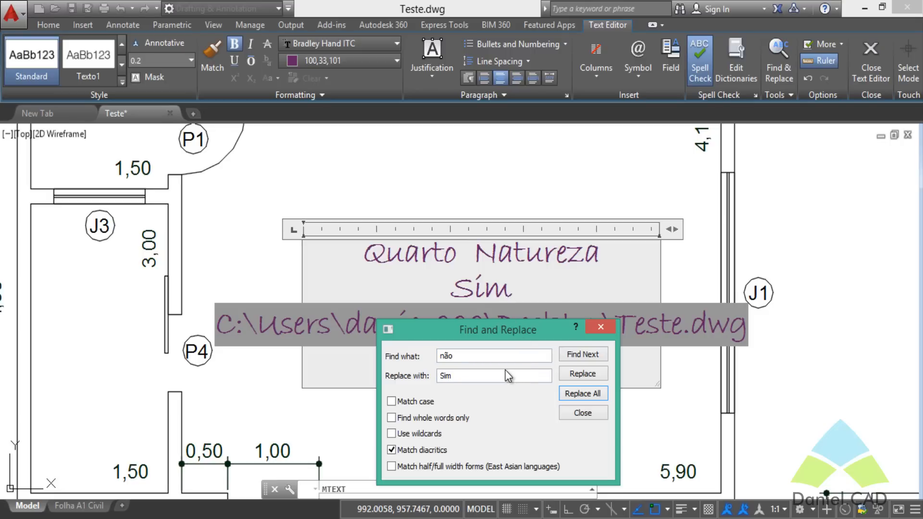
# Clear both Find and Replace entries and search the text for the word "Sim"
pyautogui.doubleClick(468, 358)
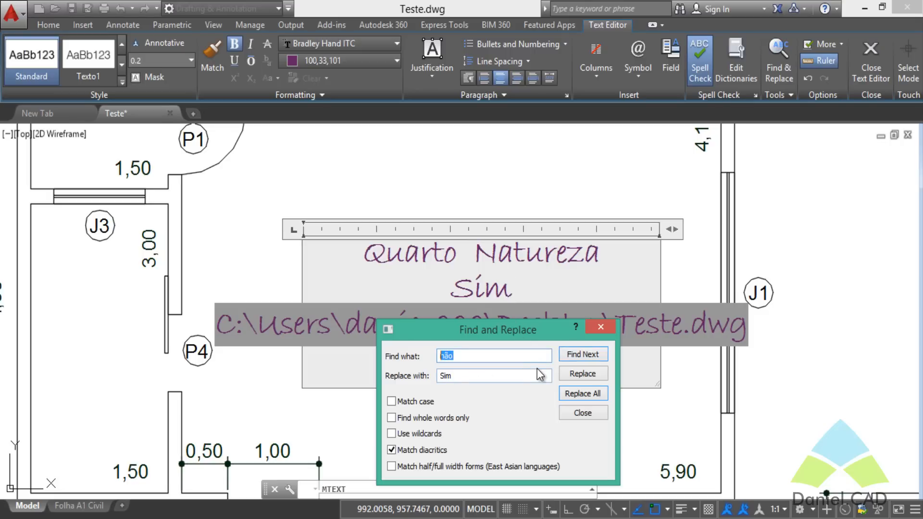
pyautogui.press('Delete')
pyautogui.doubleClick(445, 375)
pyautogui.press('Delete')
pyautogui.click(460, 354)
pyautogui.write('Sim')
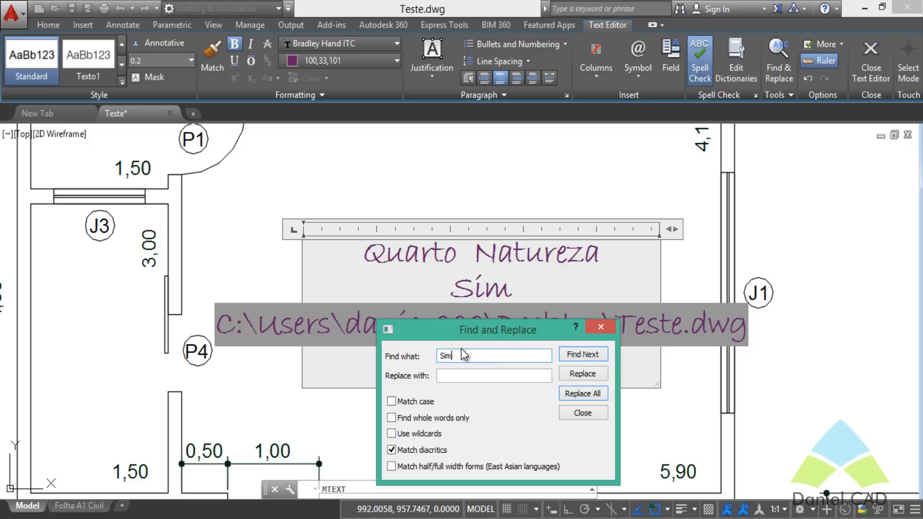
pyautogui.click(584, 375)
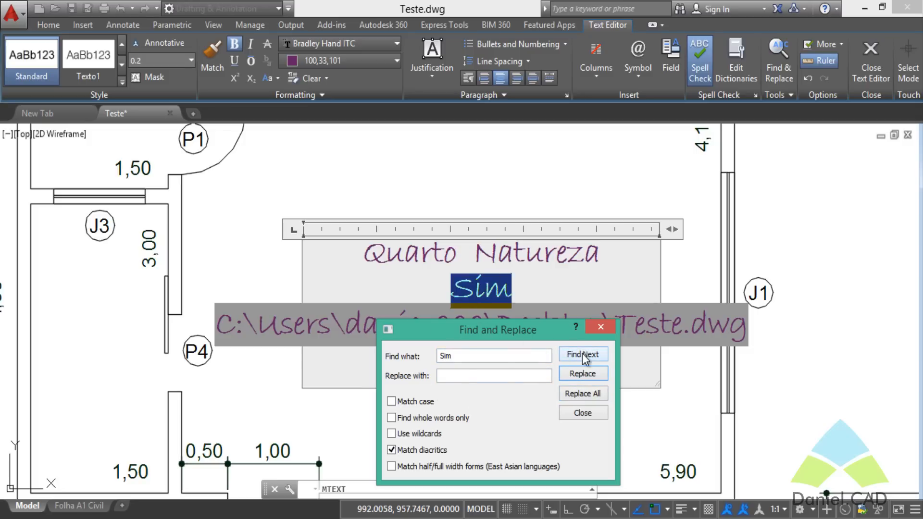
# Replace all occurrences of "Sim" with "AutoCAD" and close Find and Replace
pyautogui.click(499, 376)
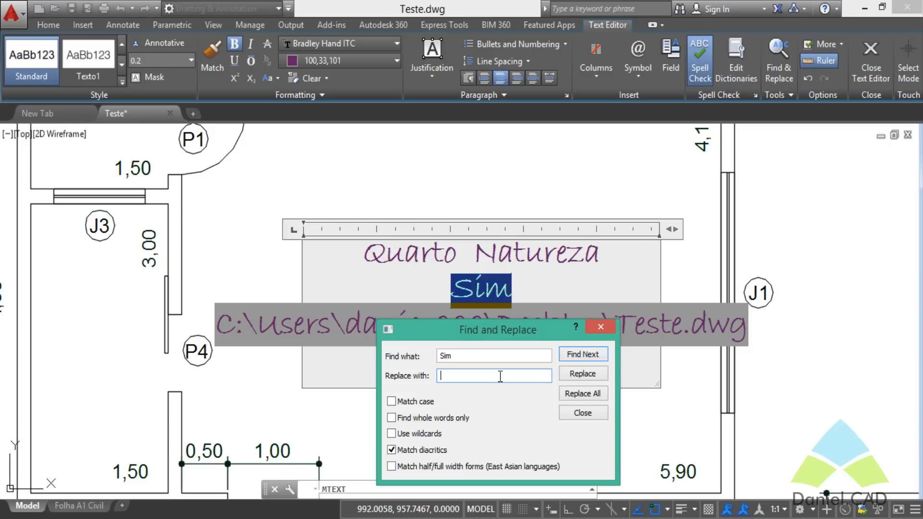
pyautogui.write('AutoCAD')
pyautogui.click(578, 394)
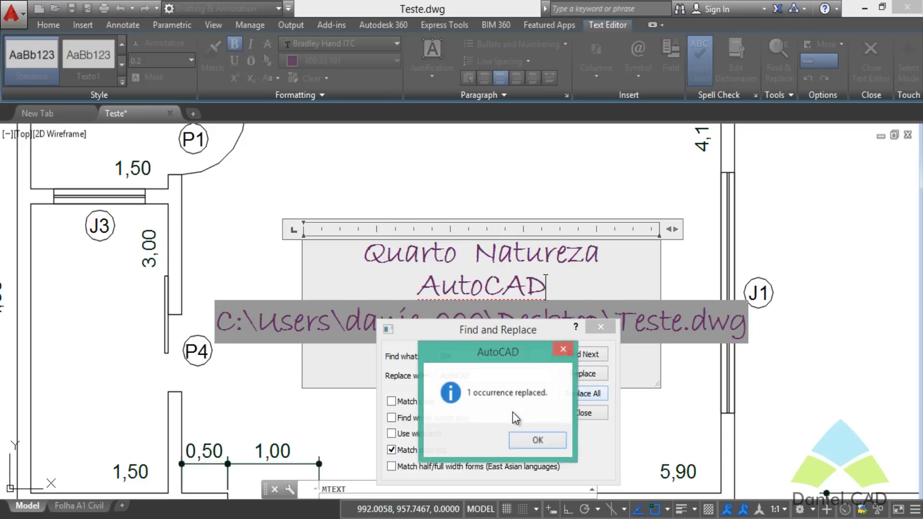
pyautogui.click(534, 439)
pyautogui.click(601, 328)
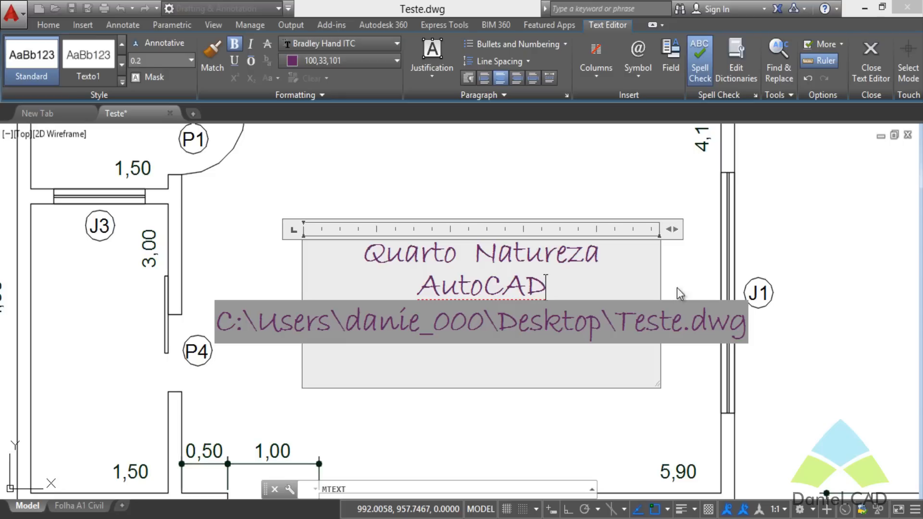
# Look at the additional text editor options, and toggle the ruler above the text off and back on
pyautogui.click(841, 44)
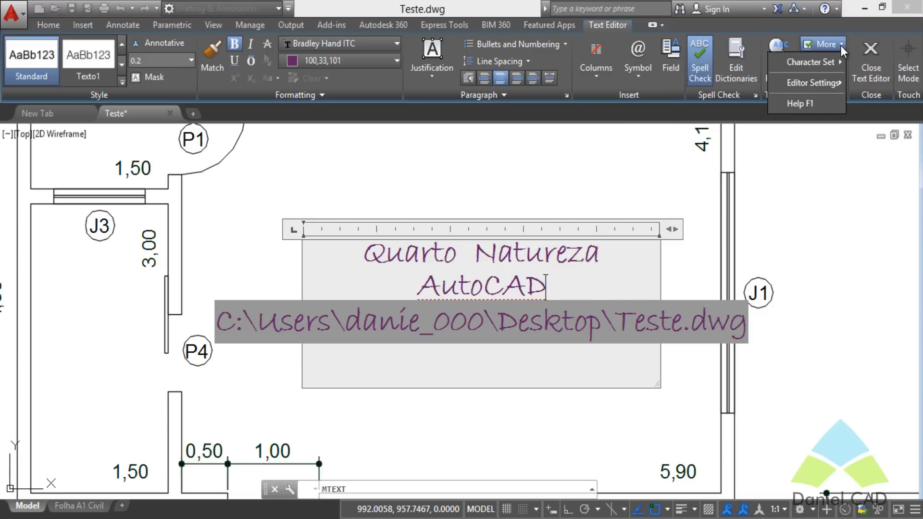
pyautogui.click(840, 45)
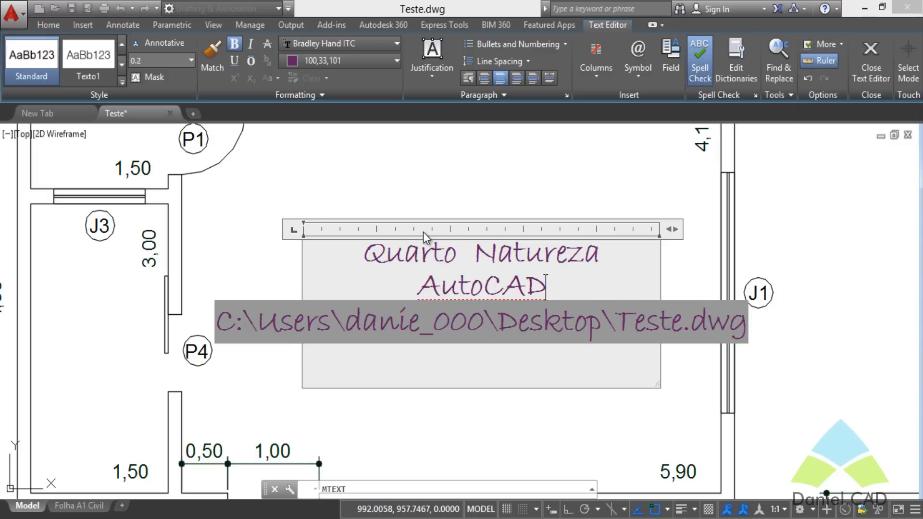
pyautogui.click(822, 61)
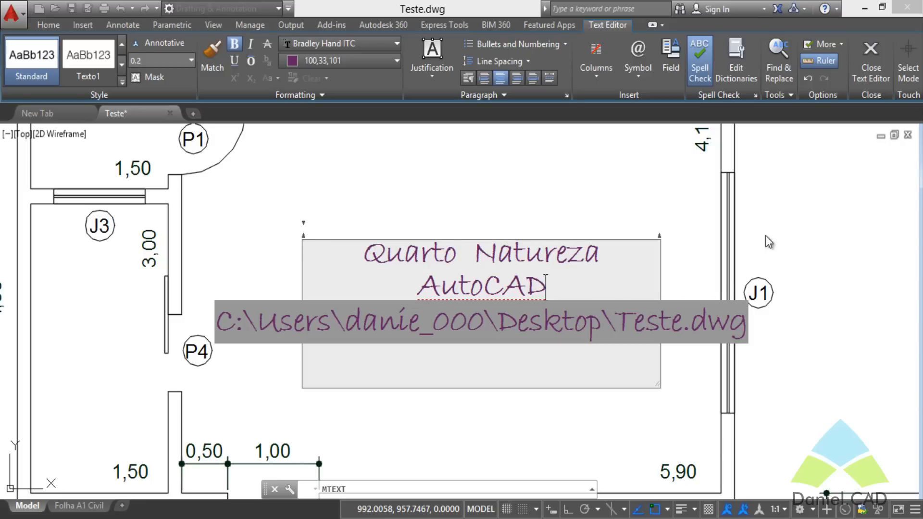
# Finish editing the multiline room label and leave nothing selected in the drawing
pyautogui.scroll(-2, 563, 221)
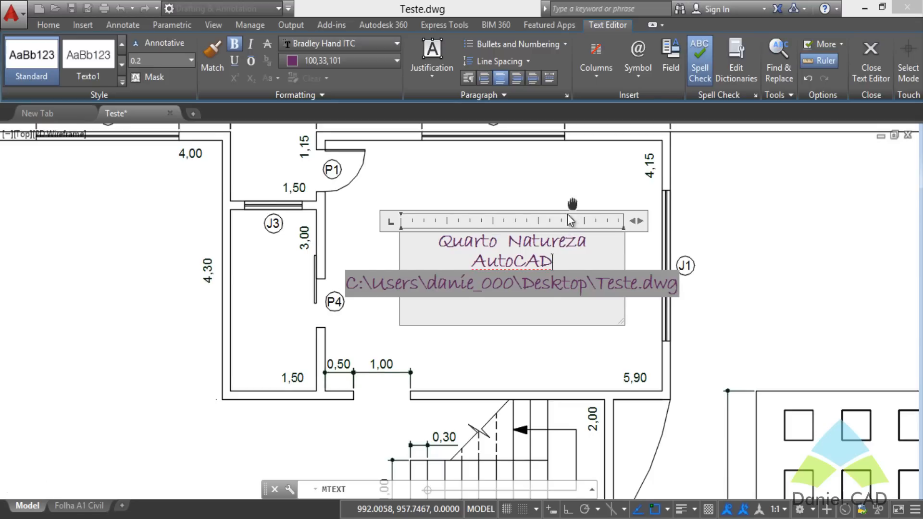
pyautogui.moveTo(571, 214); pyautogui.dragTo(561, 253, button='middle')
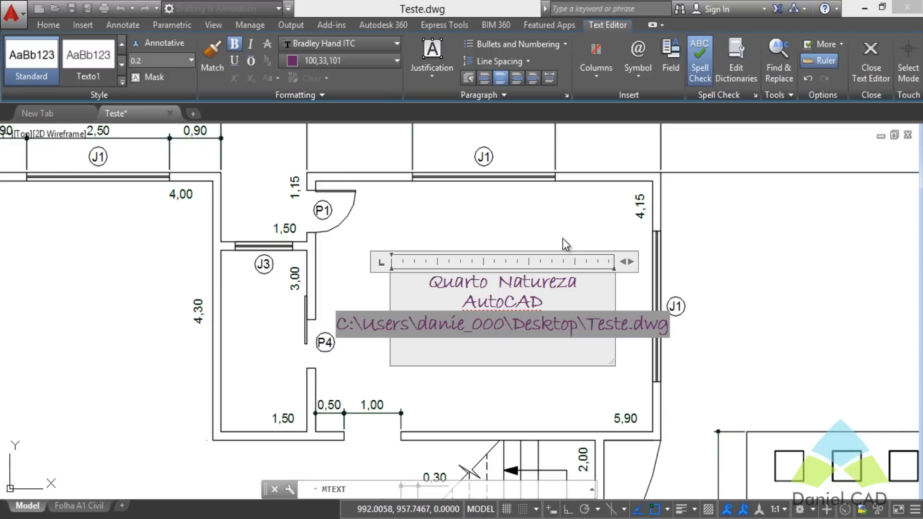
pyautogui.moveTo(556, 245); pyautogui.dragTo(558, 214, button='middle')
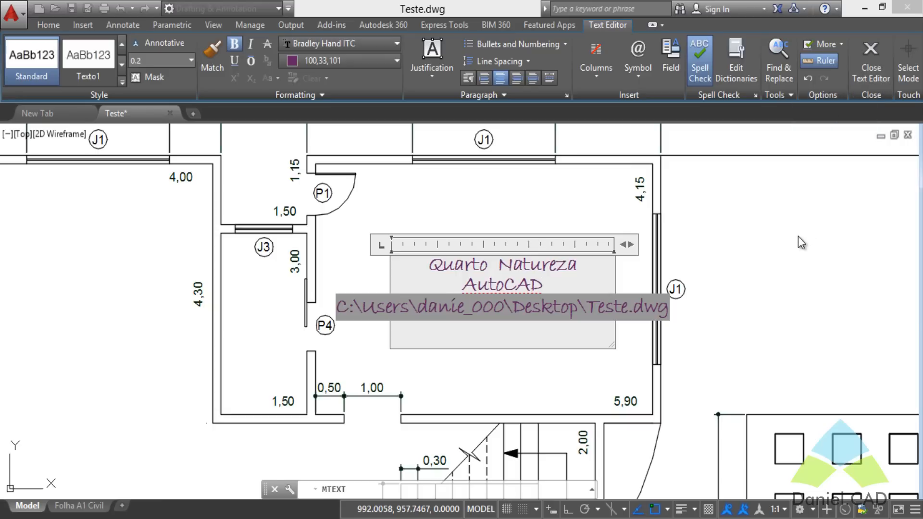
pyautogui.click(757, 229)
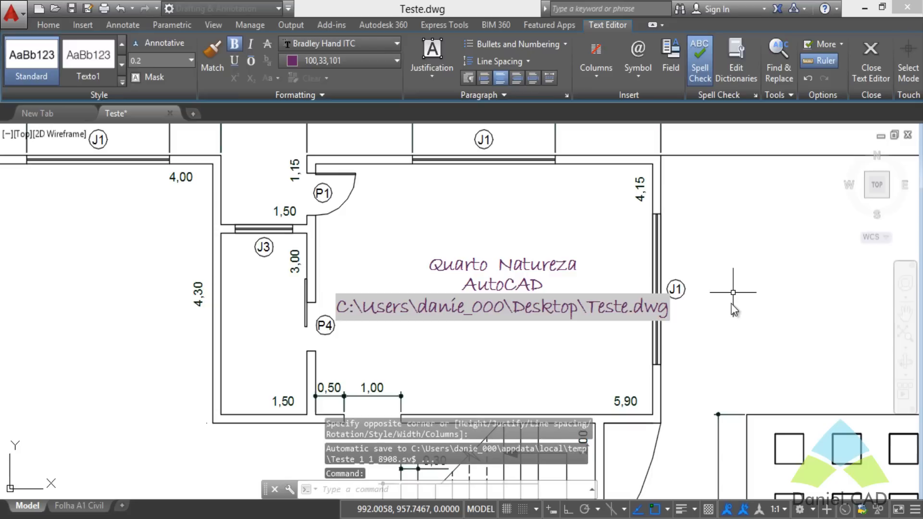
pyautogui.moveTo(766, 299); pyautogui.dragTo(702, 288, button='middle')
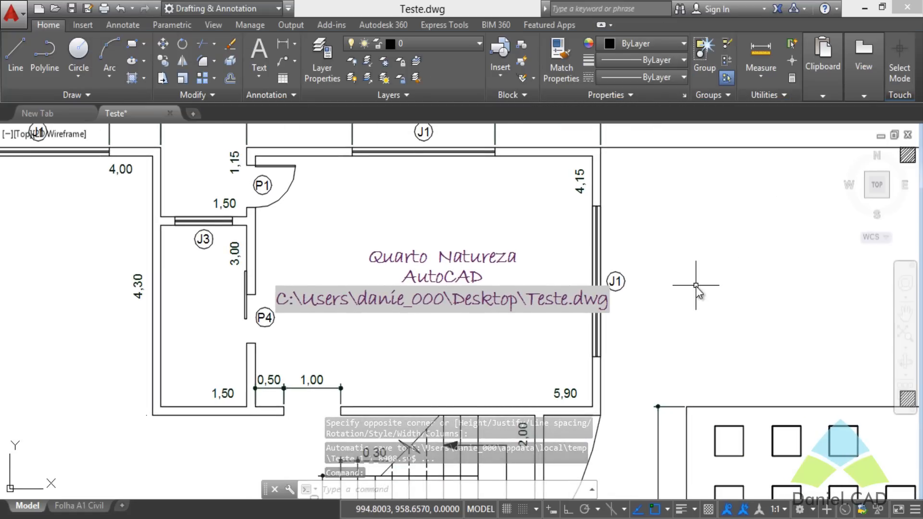
pyautogui.click(704, 300)
pyautogui.press('Escape')
pyautogui.press('Escape')
pyautogui.press('Escape')
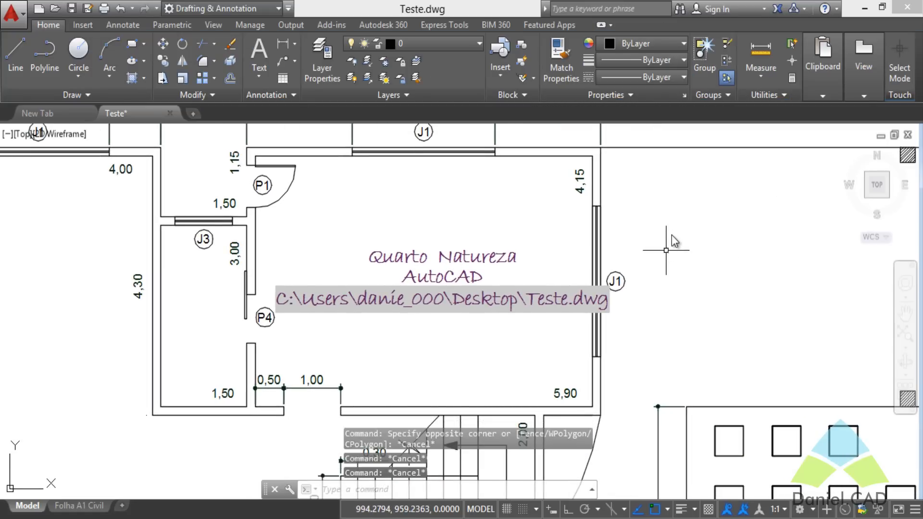
# Reopen the multiline label for editing, replace its entire content with "Quarto", and close the text editor
pyautogui.click(490, 260)
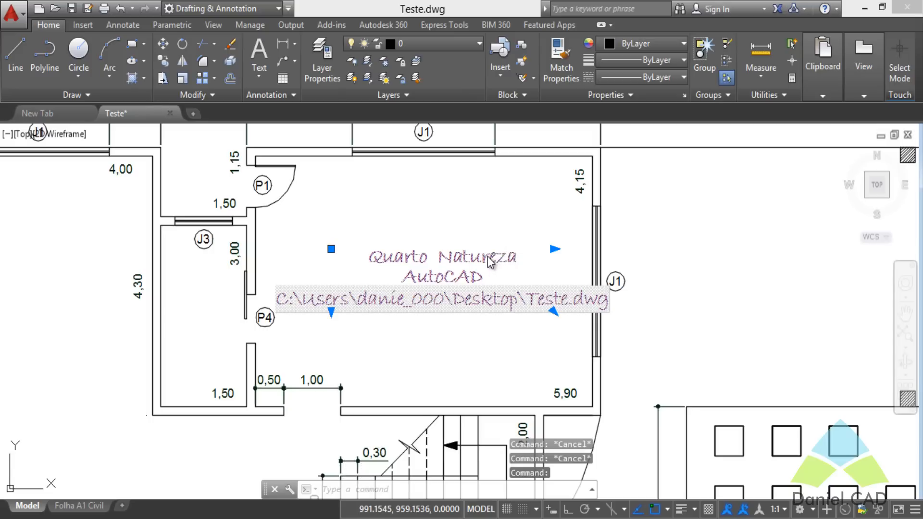
pyautogui.doubleClick(490, 261)
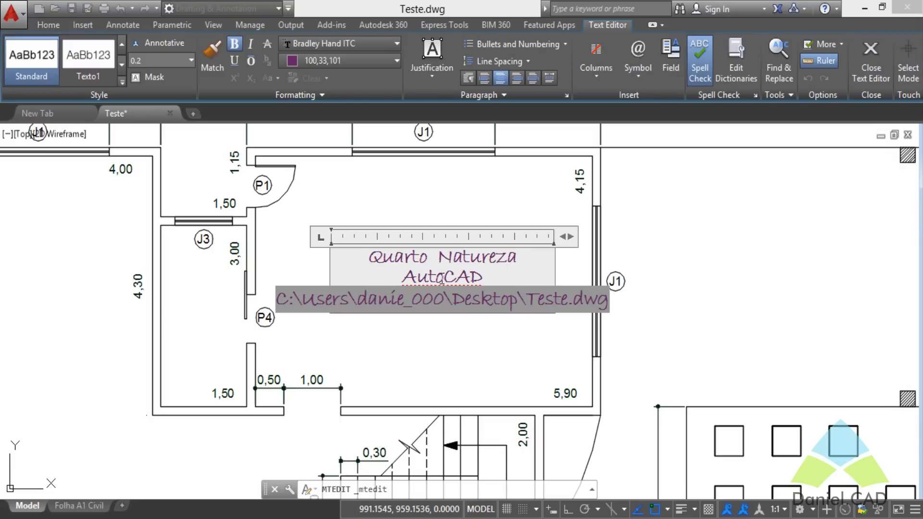
pyautogui.hotkey('ctrl', 'a')
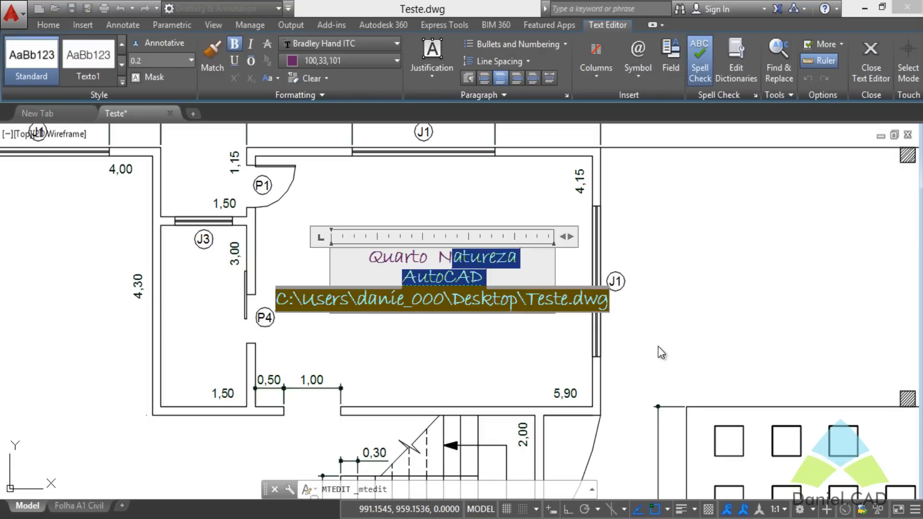
pyautogui.write('Quarto')
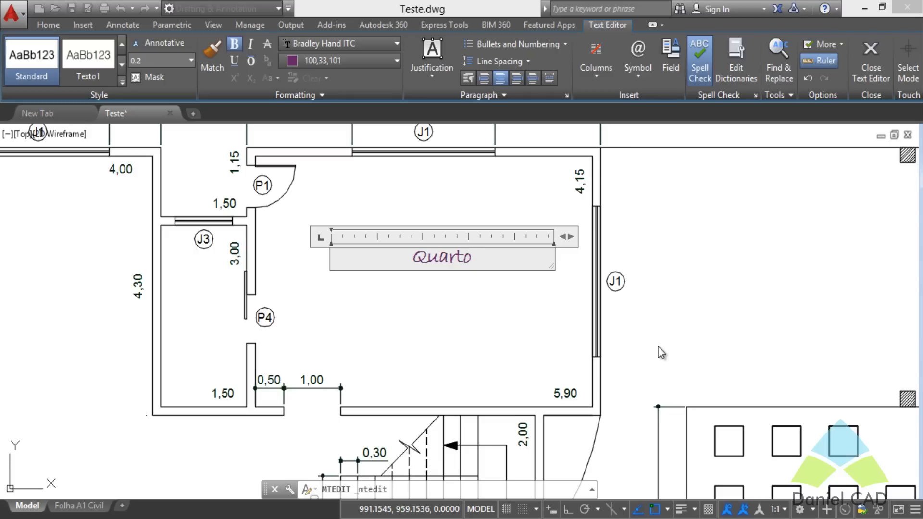
pyautogui.click(878, 78)
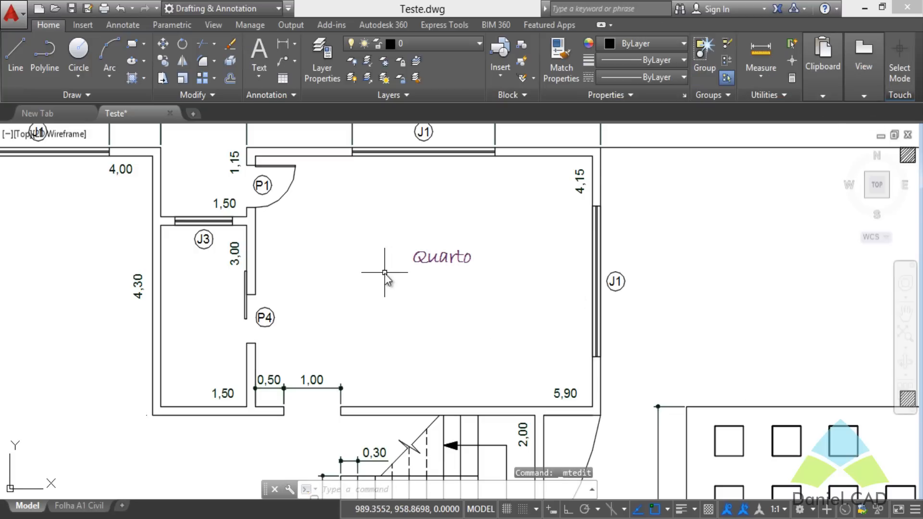
# Move the "Quarto" label slightly down and to the left, closer to the middle of its room
pyautogui.scroll(2, 384, 273)
pyautogui.scroll(-2, 385, 273)
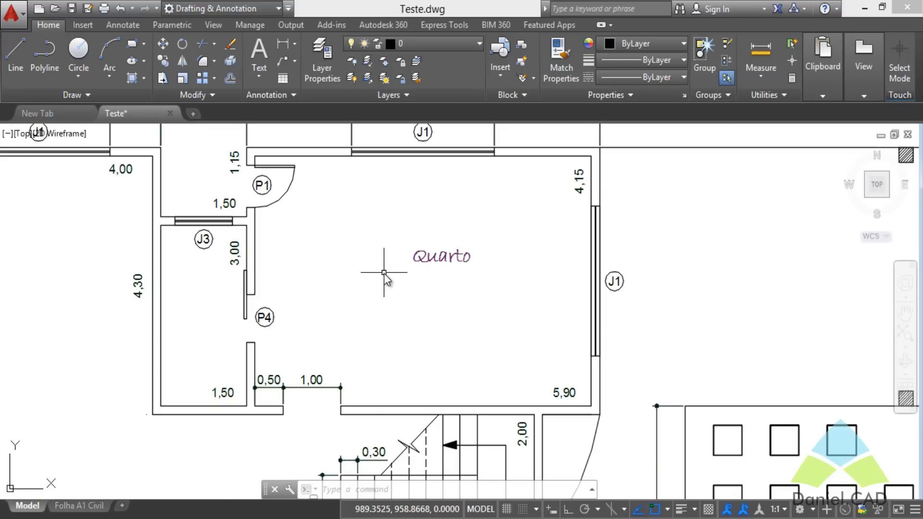
pyautogui.click(163, 44)
pyautogui.click(449, 258)
pyautogui.click(435, 271)
pyautogui.press('Return')
pyautogui.click(434, 265)
pyautogui.click(426, 284)
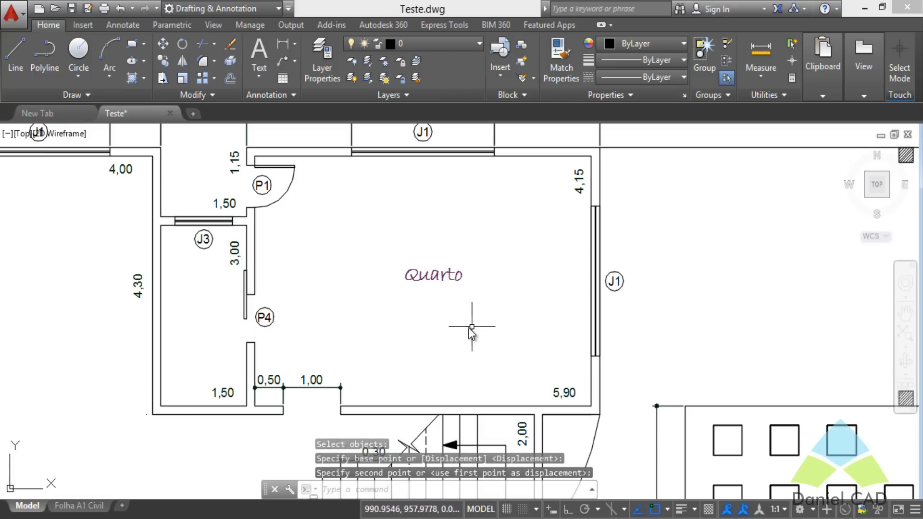
# Try rotating the "Quarto" label counterclockwise about its middle to a steep diagonal, and undo the rotation
pyautogui.click(182, 44)
pyautogui.click(433, 281)
pyautogui.press('Return')
pyautogui.click(435, 274)
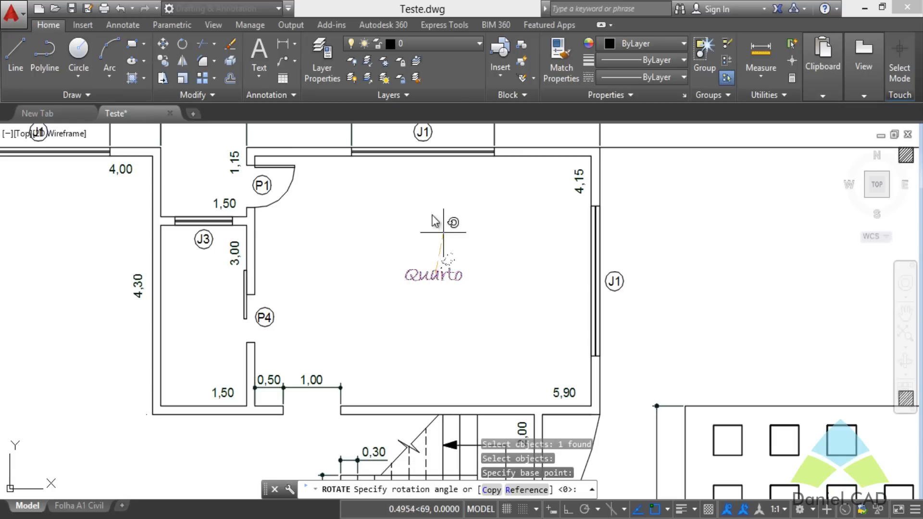
pyautogui.click(481, 218)
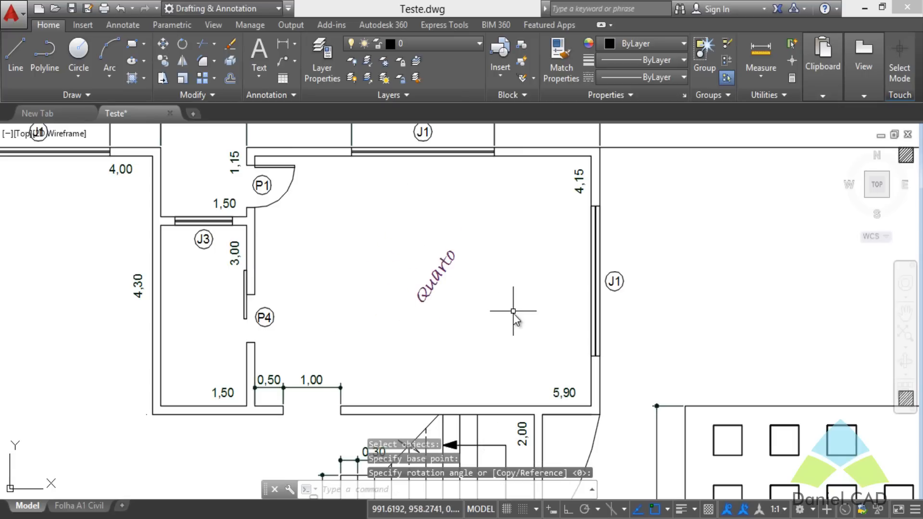
pyautogui.hotkey('ctrl', 'z')
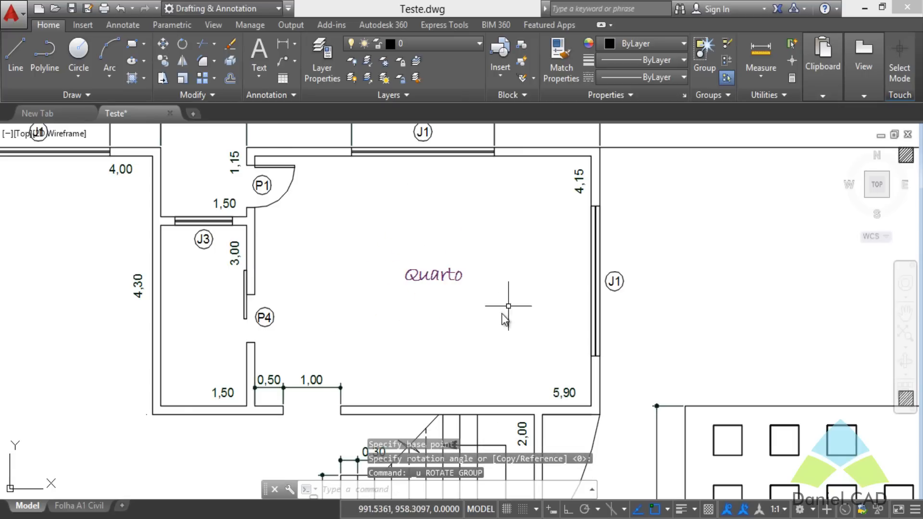
# Try copying the "Quarto" label about 0.51 units straight above the original, and undo the copy
pyautogui.click(163, 60)
pyautogui.click(435, 272)
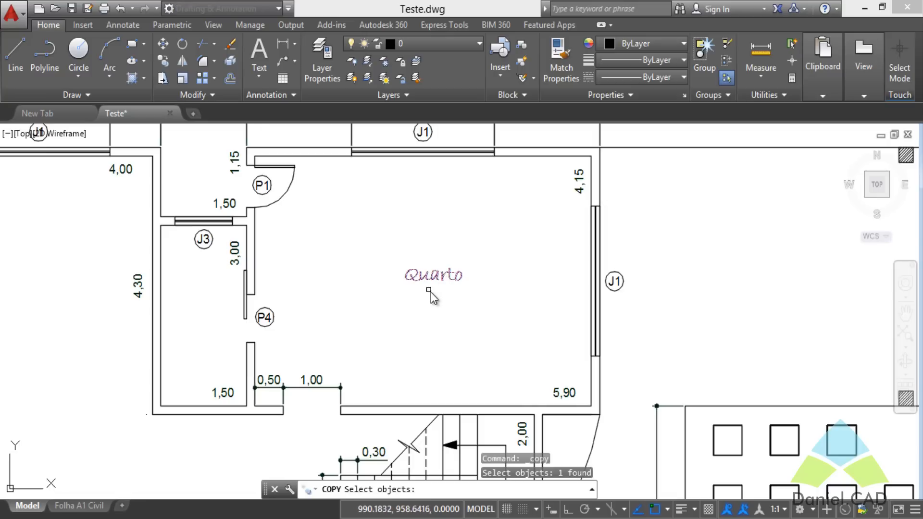
pyautogui.press('Return')
pyautogui.click(447, 331)
pyautogui.click(447, 300)
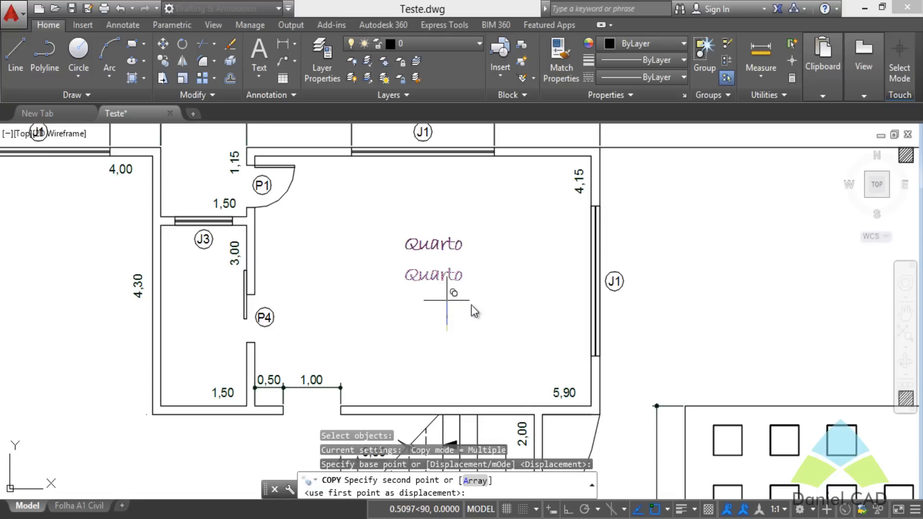
pyautogui.click(518, 319)
pyautogui.press('Escape')
pyautogui.hotkey('ctrl', 'z')
# Copy the "Quarto" label to the clipboard and clear the selection
pyautogui.scroll(-3, 518, 318)
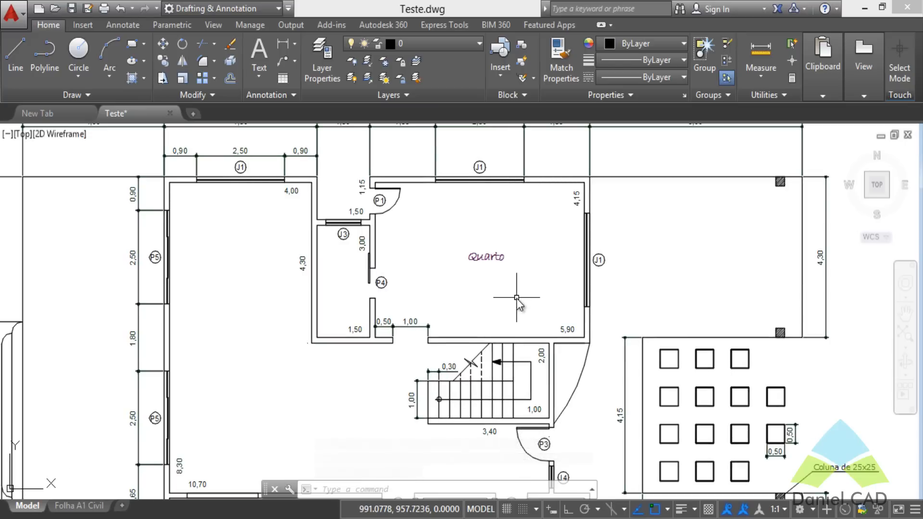
pyautogui.moveTo(516, 298); pyautogui.dragTo(514, 271, button='middle')
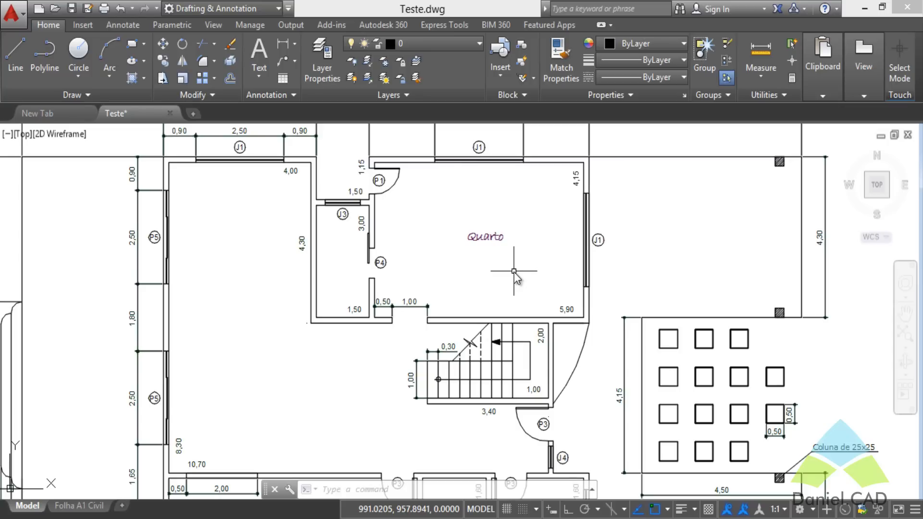
pyautogui.scroll(-3, 524, 158)
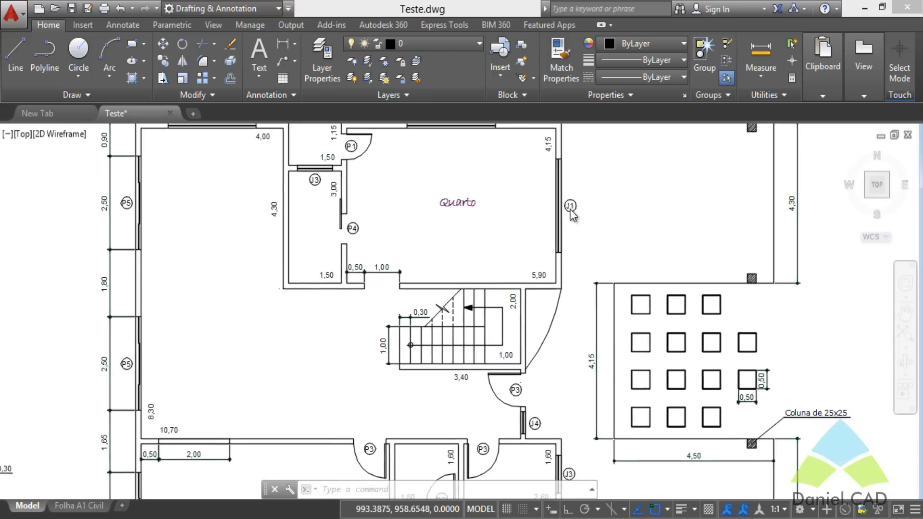
pyautogui.click(496, 208)
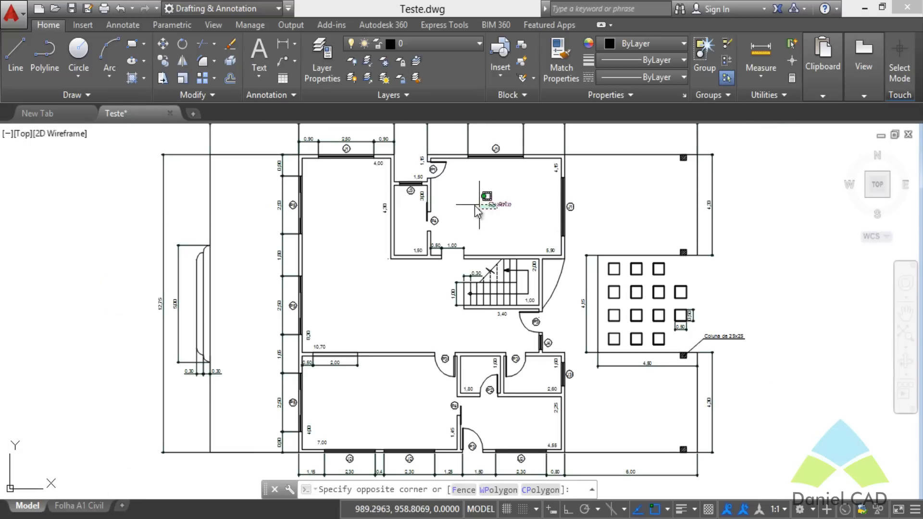
pyautogui.click(508, 211)
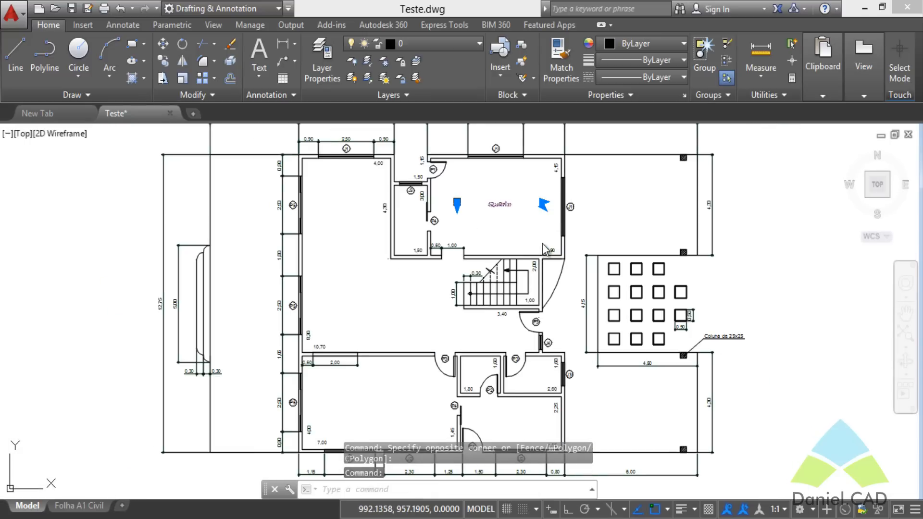
pyautogui.hotkey('ctrl', 'c')
pyautogui.press('Escape')
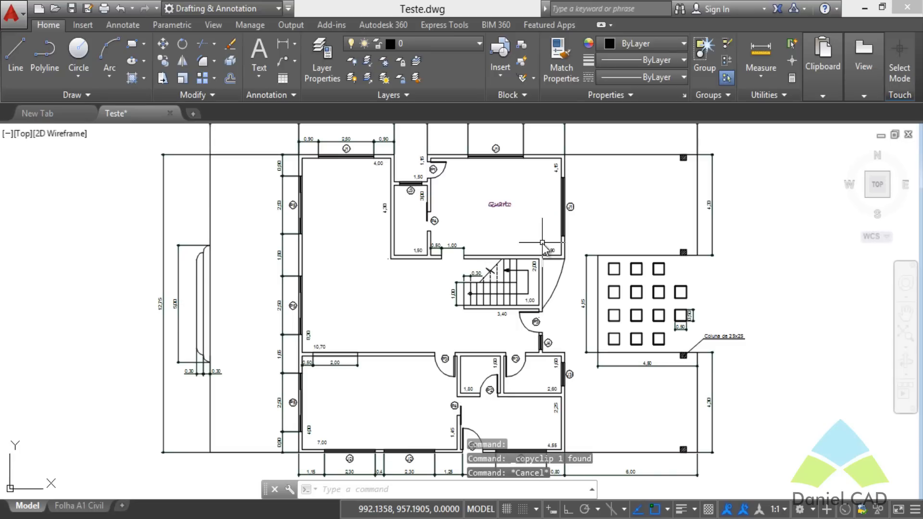
# Paste the copied "Quarto" label into the 7,00 m wide lower room, the adjoining 4,55 m room, and the open area beside it
pyautogui.hotkey('ctrl', 'v')
pyautogui.scroll(3, 445, 298)
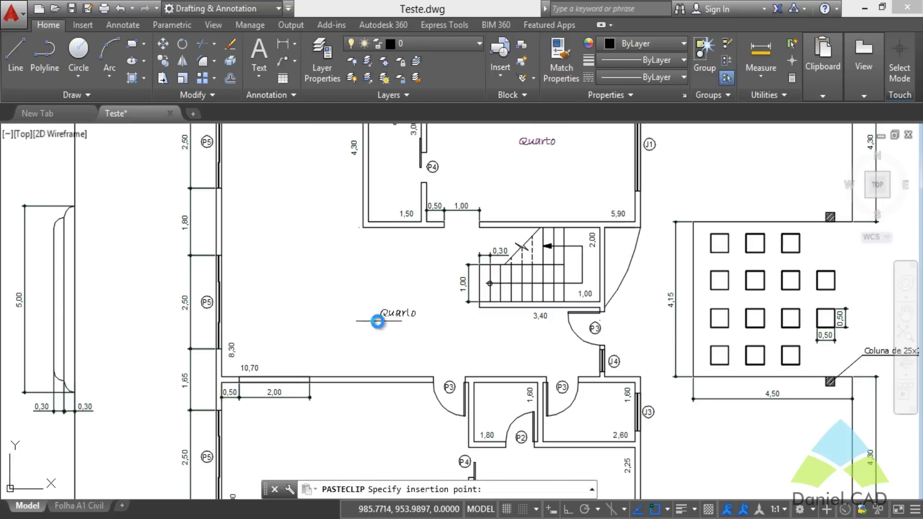
pyautogui.click(339, 413)
pyautogui.hotkey('ctrl', 'v')
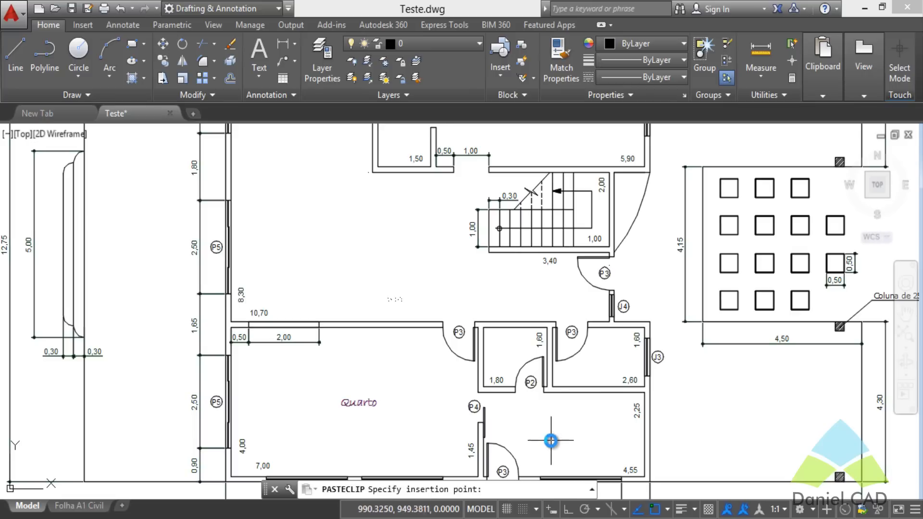
pyautogui.click(545, 440)
pyautogui.hotkey('ctrl', 'v')
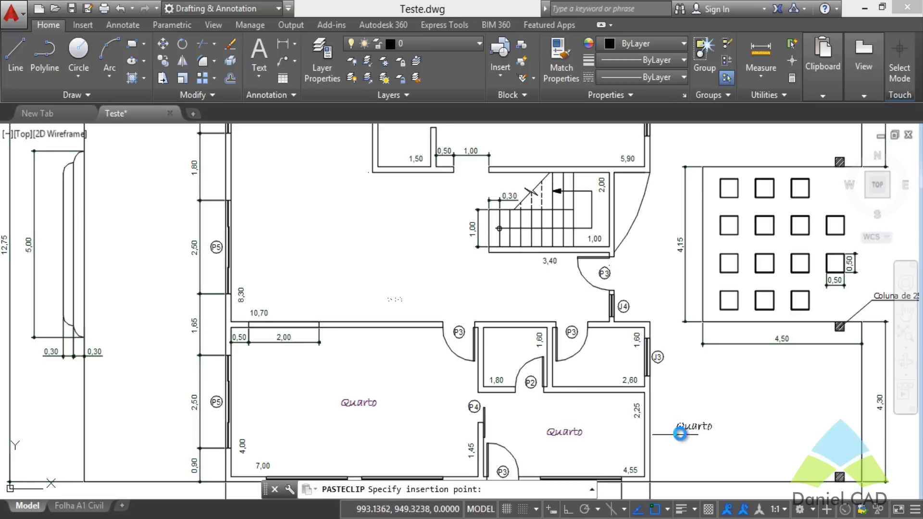
pyautogui.click(751, 433)
# Paste another "Quarto" label into the upper part of the large L-shaped room and end the pasting
pyautogui.scroll(-2, 689, 397)
pyautogui.moveTo(687, 410); pyautogui.dragTo(683, 430, button='middle')
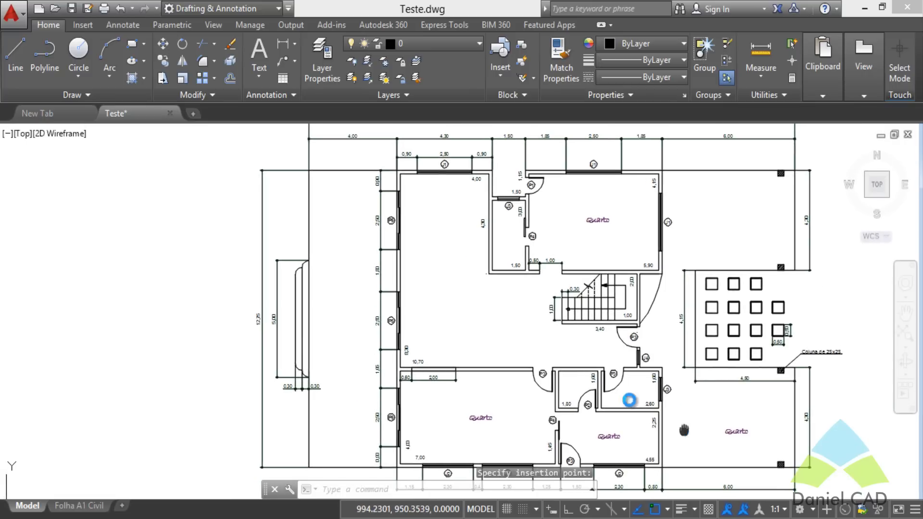
pyautogui.click(441, 267)
pyautogui.press('Escape')
# Change the text of the label in the large L-shaped room to "Sala Jantar"
pyautogui.moveTo(508, 323); pyautogui.dragTo(449, 299, button='middle')
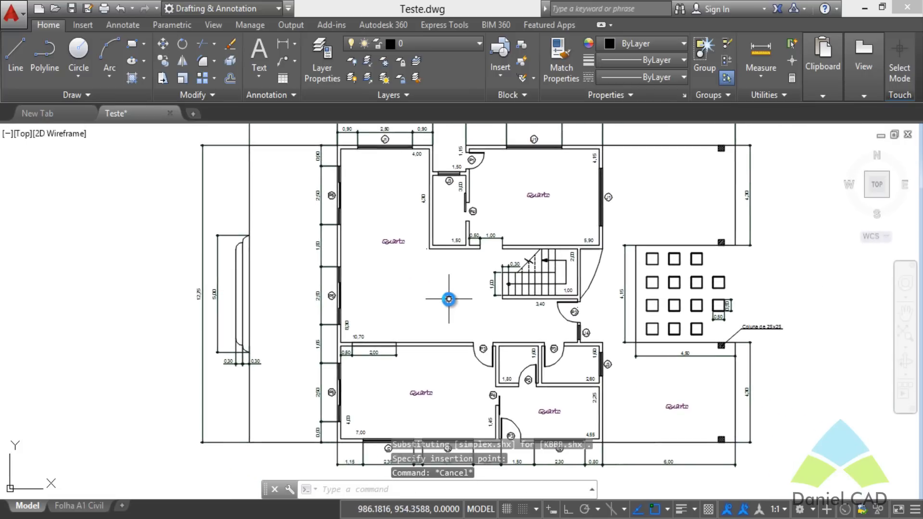
pyautogui.scroll(1, 449, 299)
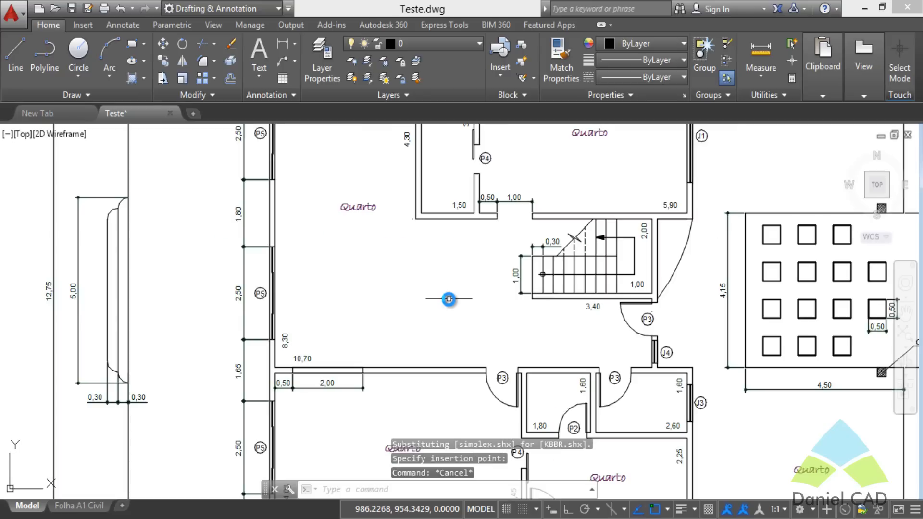
pyautogui.scroll(2, 488, 370)
pyautogui.scroll(3, 414, 344)
pyautogui.click(435, 274)
pyautogui.doubleClick(436, 275)
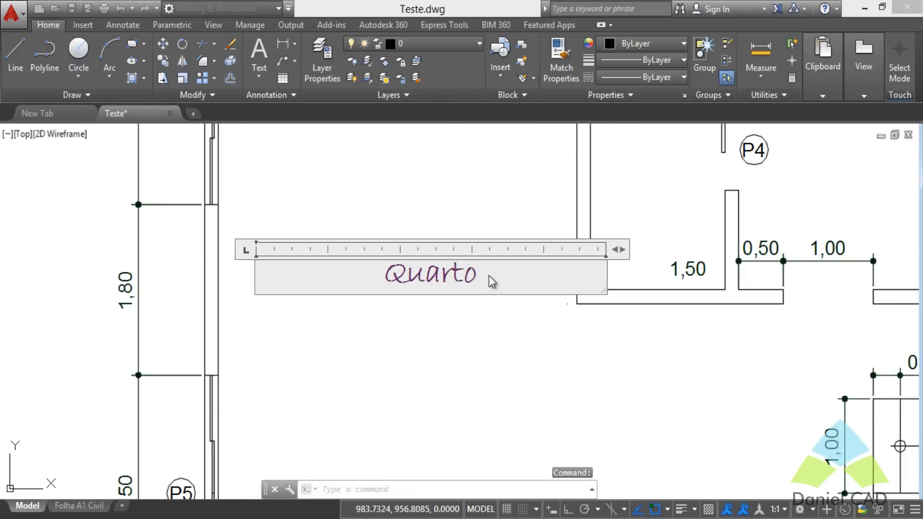
pyautogui.write('Sala Jantar')
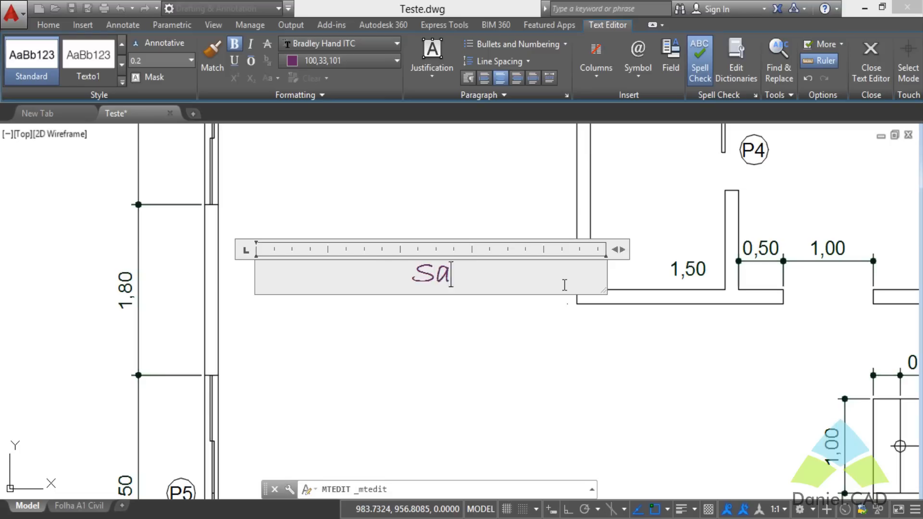
pyautogui.click(511, 343)
# Change the text of the label in the 4,55 m wide lower room to "Lavanderia"
pyautogui.scroll(-4, 525, 360)
pyautogui.scroll(-1, 616, 397)
pyautogui.moveTo(618, 398); pyautogui.dragTo(430, 330, button='middle')
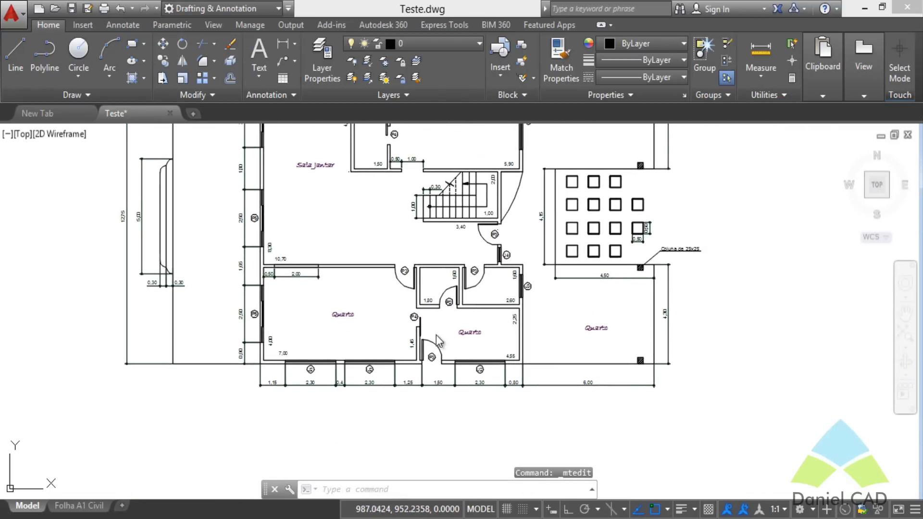
pyautogui.scroll(2, 450, 339)
pyautogui.doubleClick(499, 323)
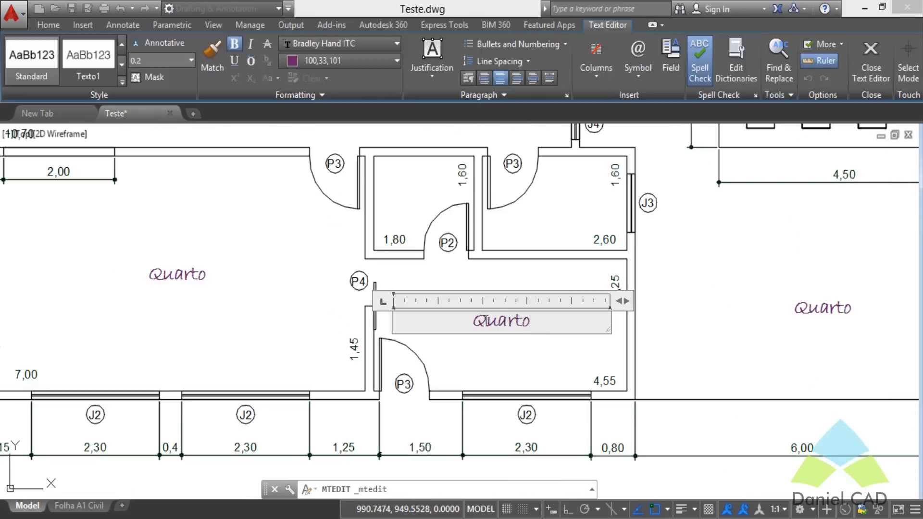
pyautogui.write('Lavanderia')
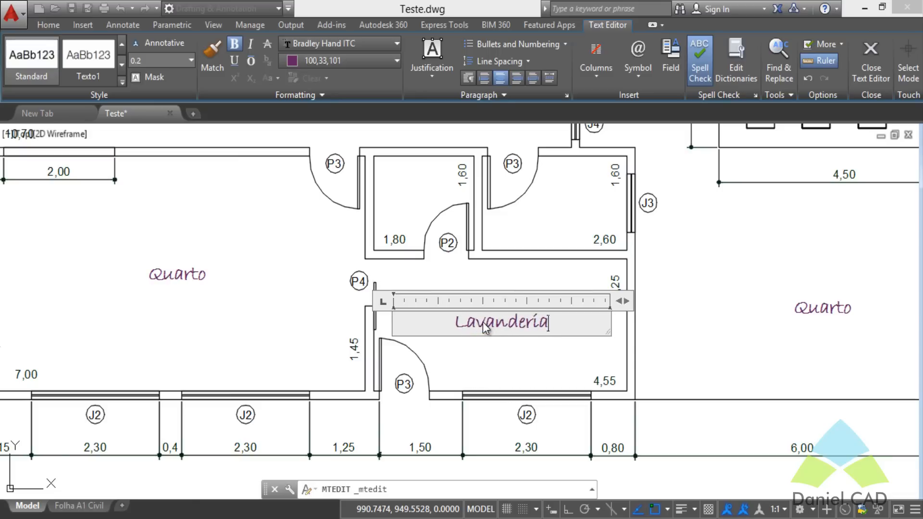
pyautogui.click(680, 311)
pyautogui.scroll(-5, 570, 432)
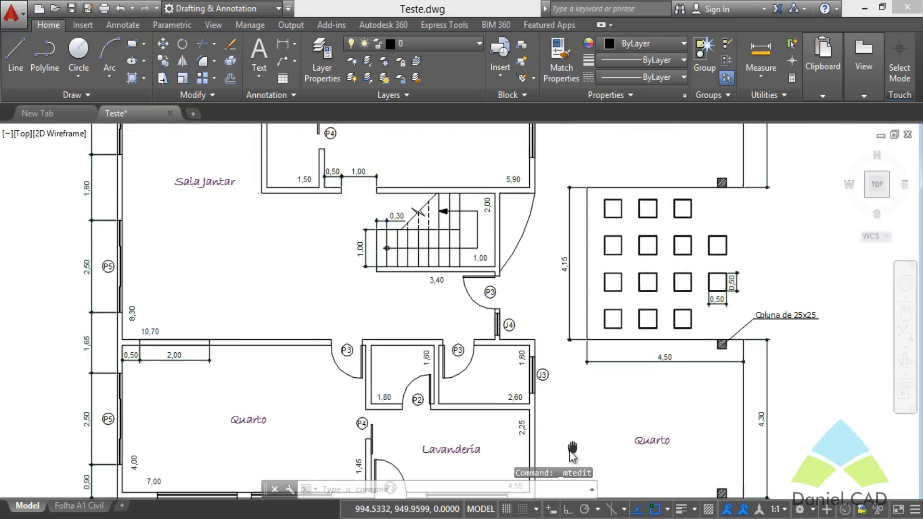
pyautogui.scroll(3, 557, 376)
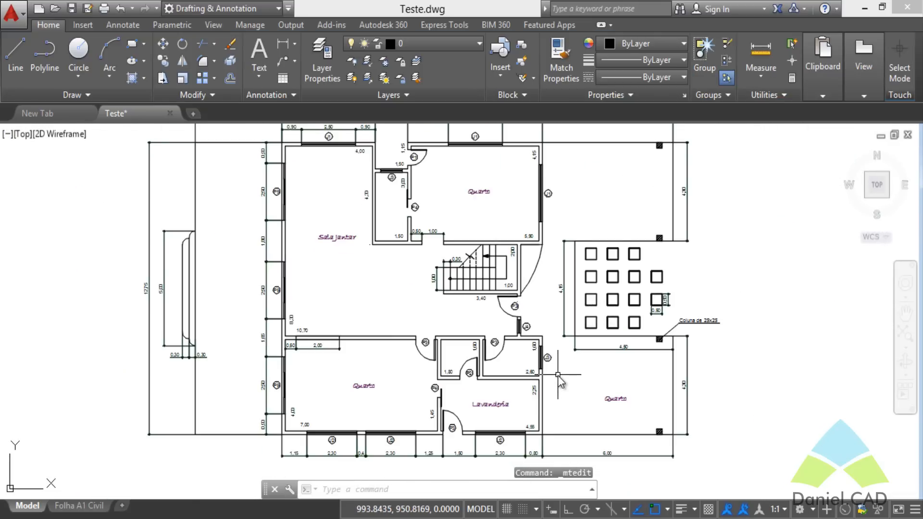